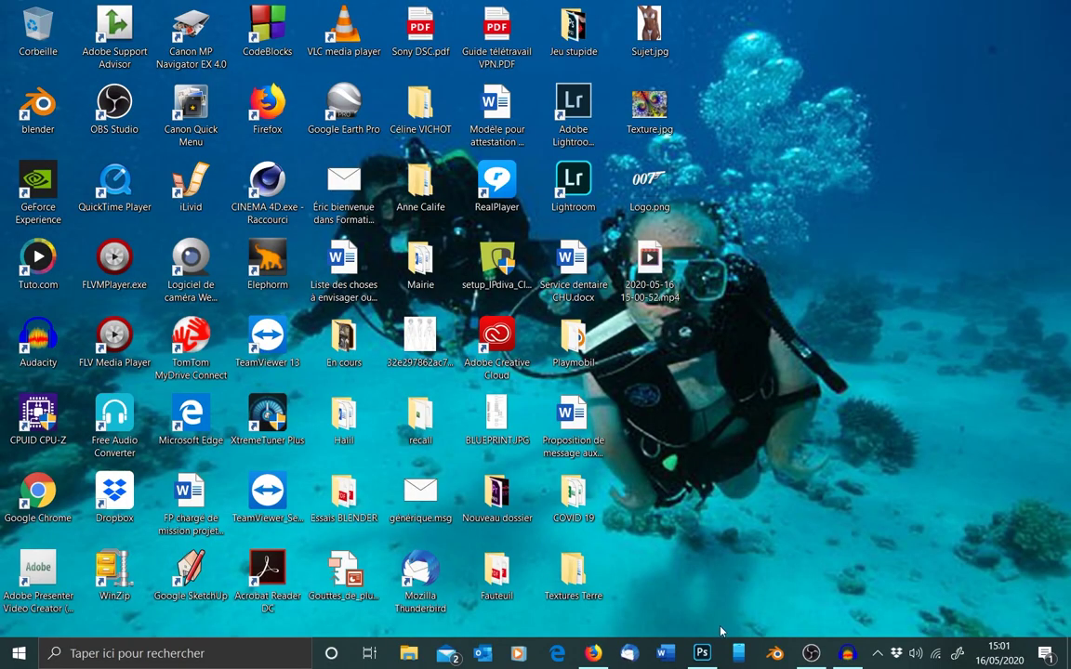
Switch to Photoshop, select the subject of Sujet.jpg automatically, and subtract the white gap between the legs from the selection.
left_click(699, 655)
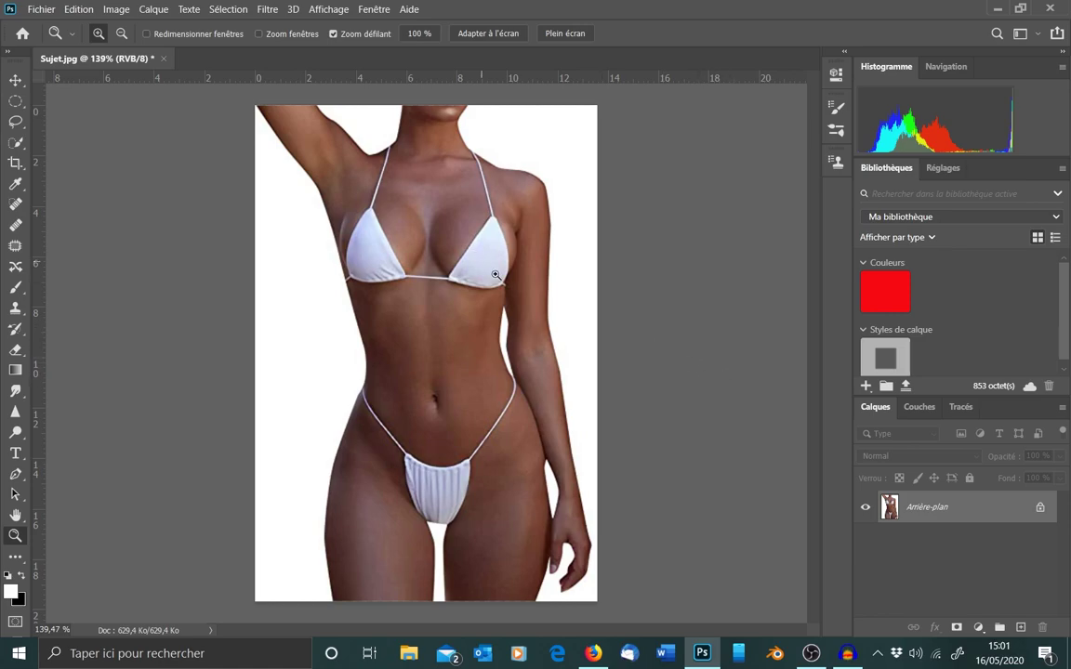
left_click(15, 144)
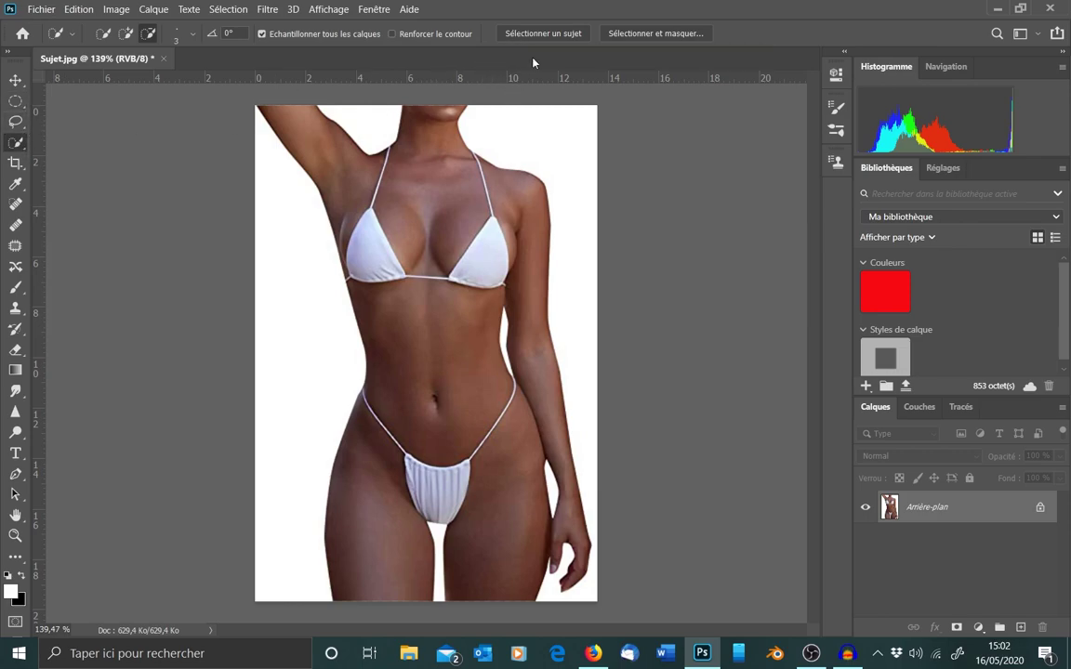
left_click(550, 35)
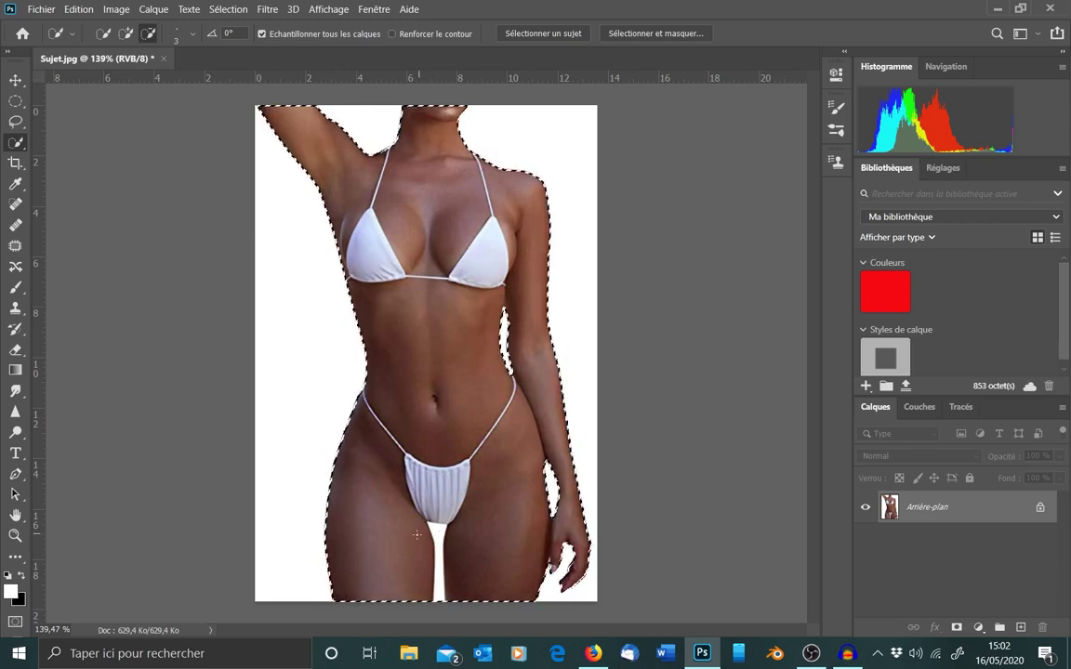
left_click(148, 34)
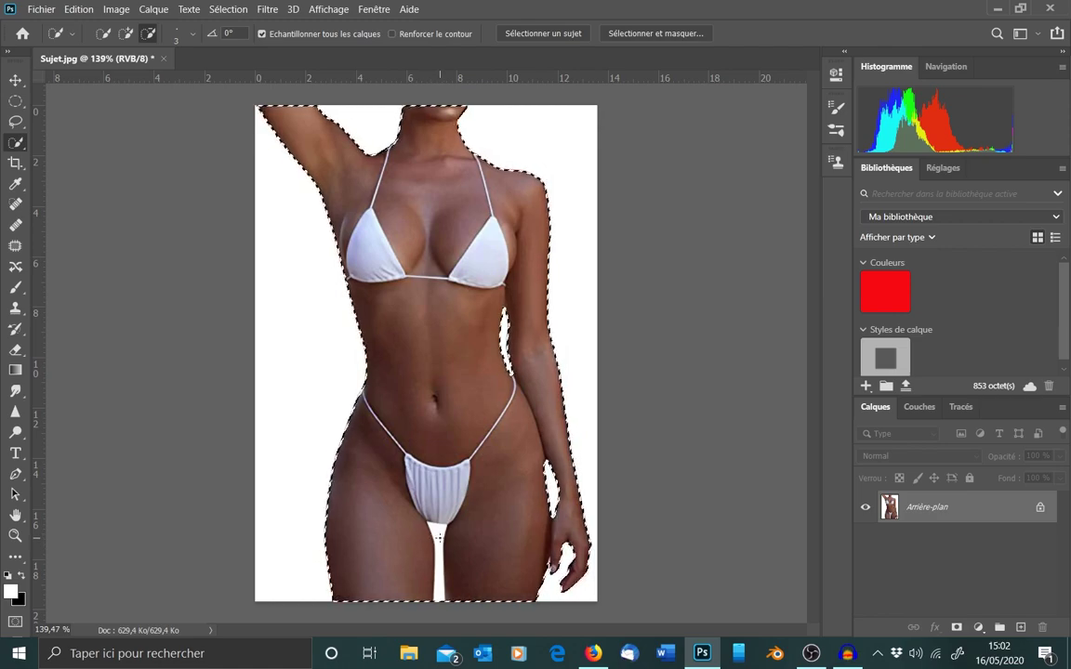
left_click(439, 538)
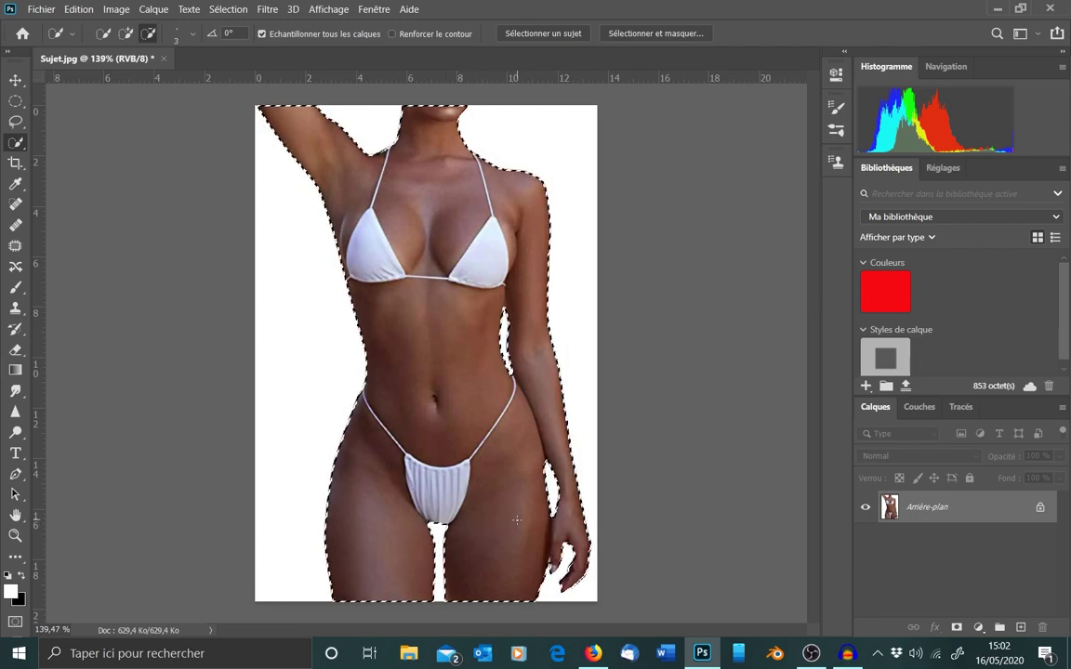
Refine the selection with a 2 px radius, smoothing of 1 and colour decontamination, outputting it to a new layer with a layer mask.
left_click(642, 34)
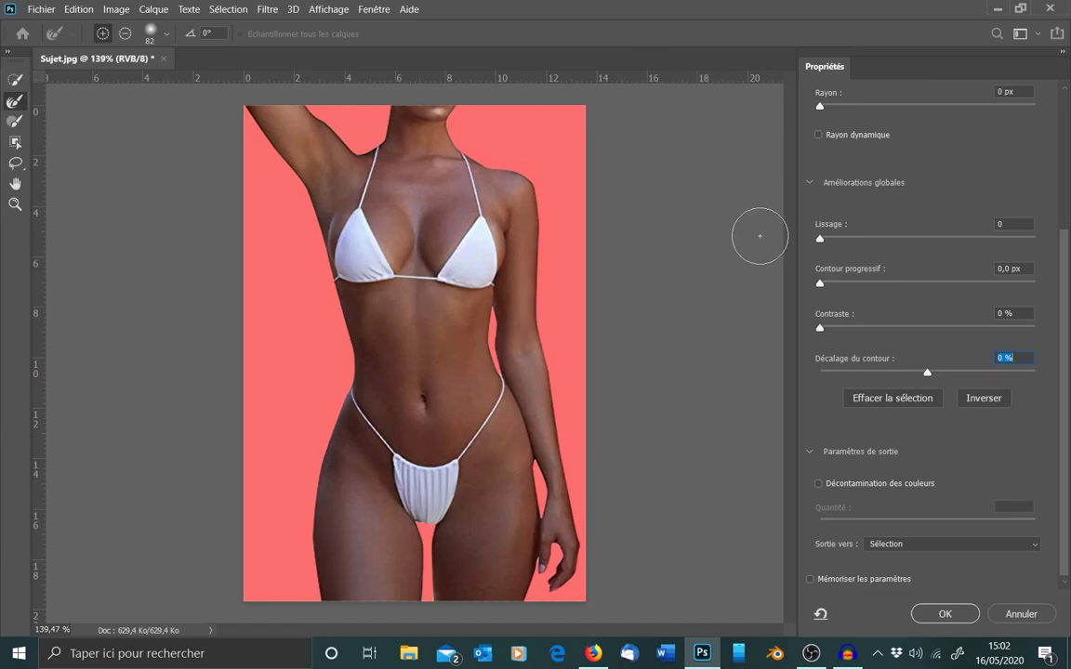
left_click(999, 91)
double_click(999, 91)
type("2px")
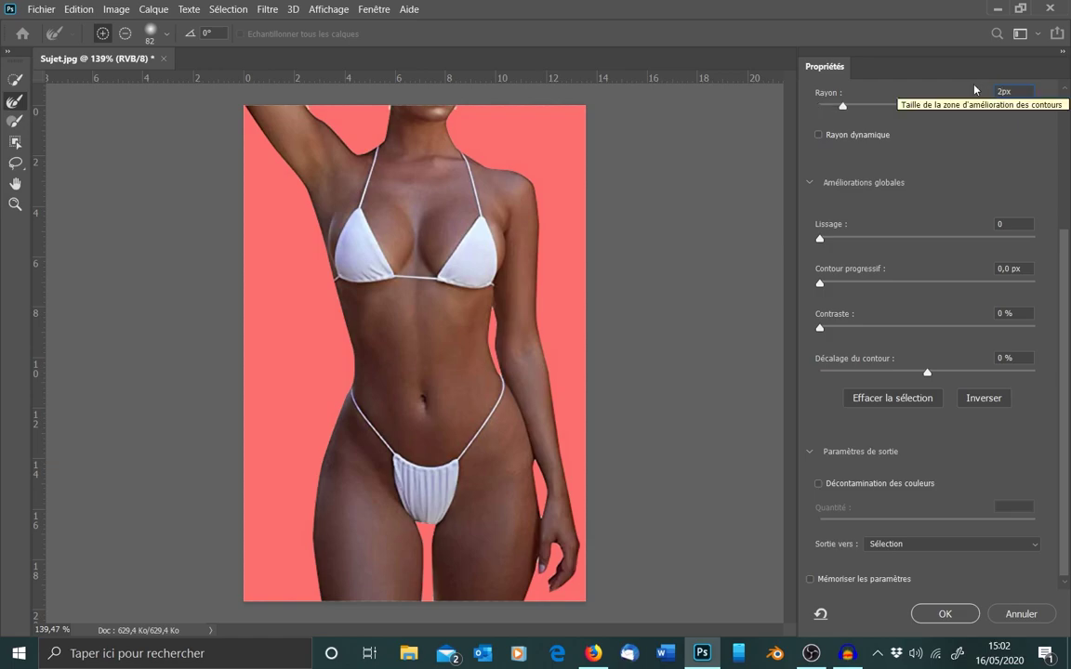
key("Tab")
type("1")
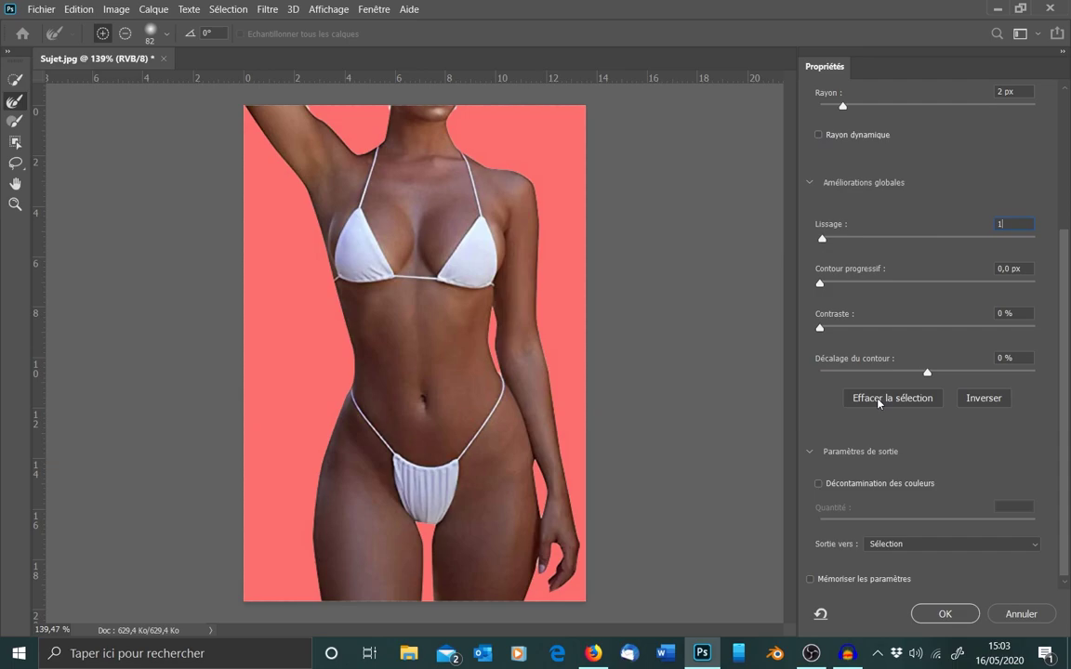
left_click(819, 485)
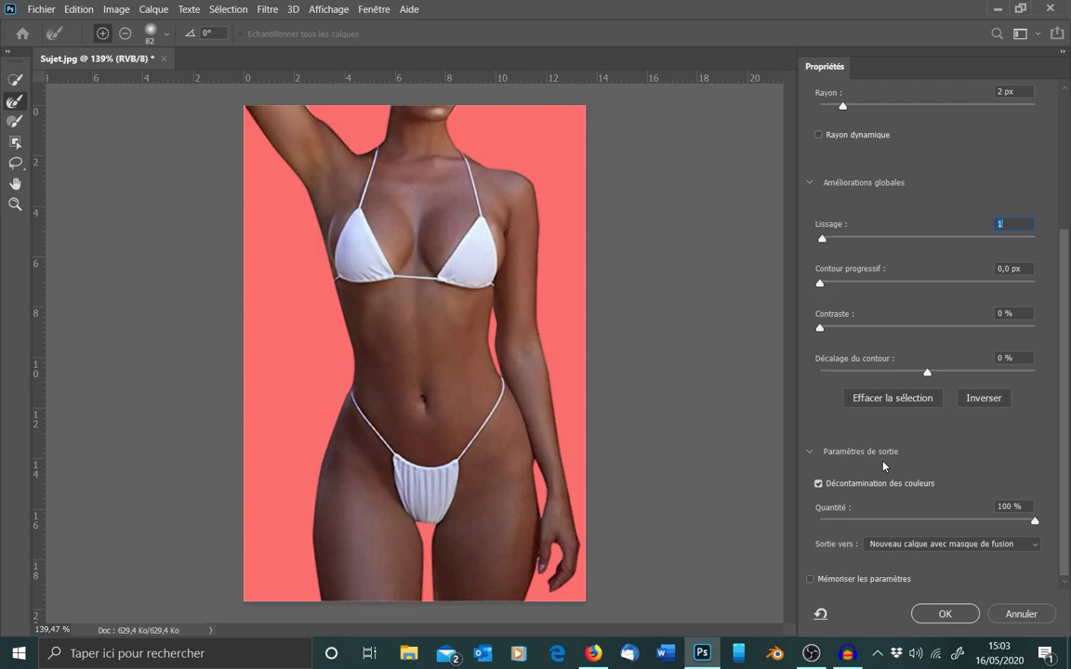
left_click(933, 614)
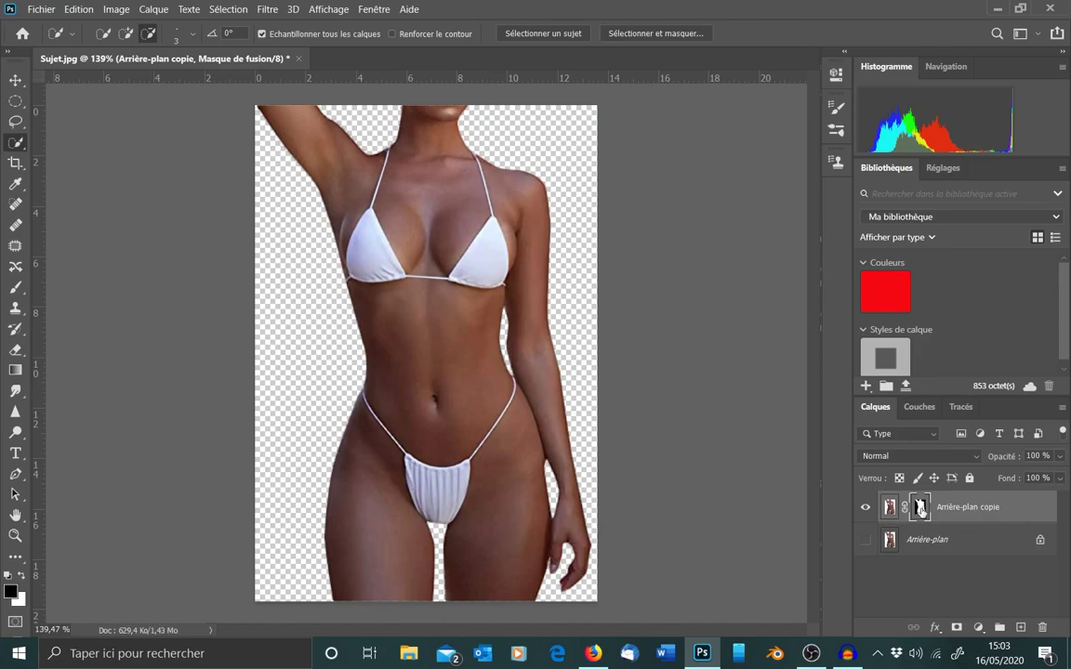
Add a solid colour fill layer in dark purple (#19062d) and place it beneath the cut-out subject layer.
left_click(979, 628)
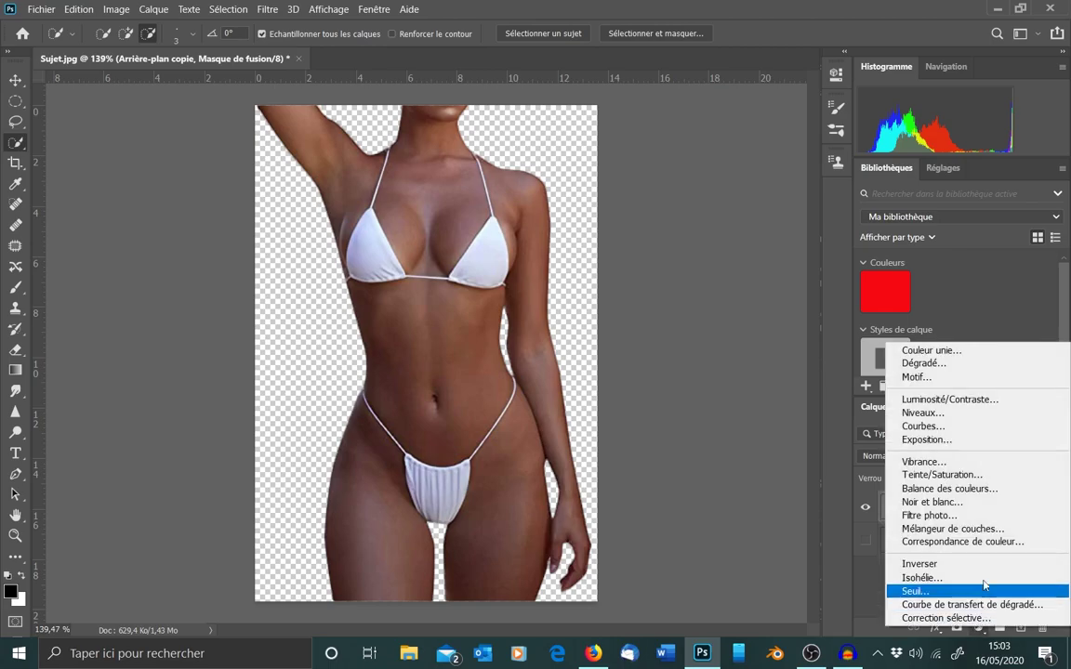
left_click(1001, 354)
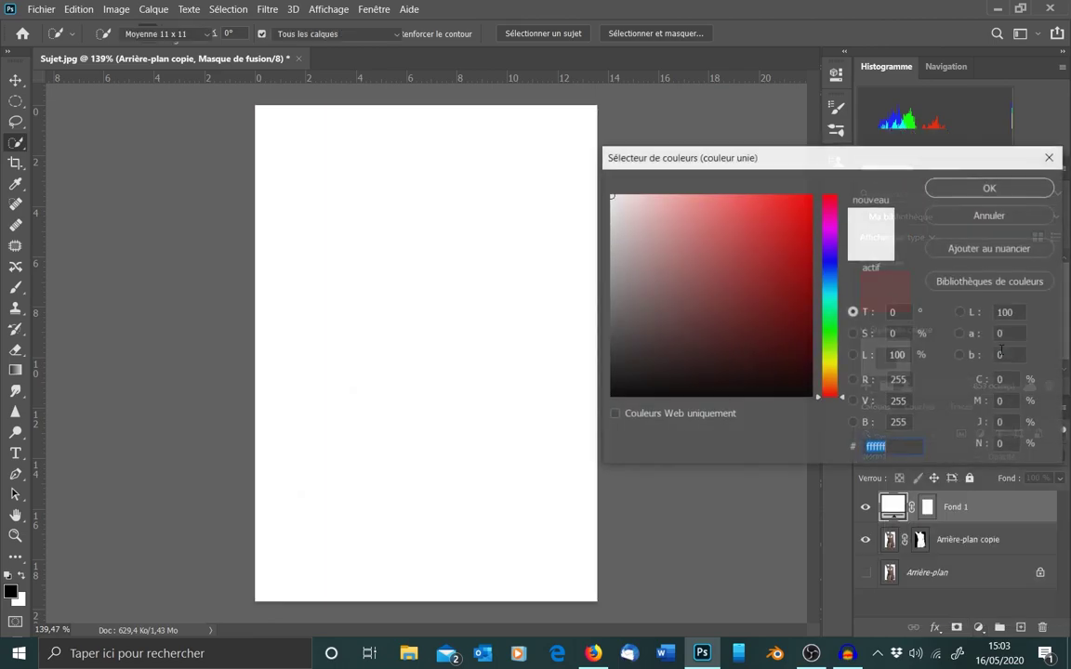
left_click(831, 249)
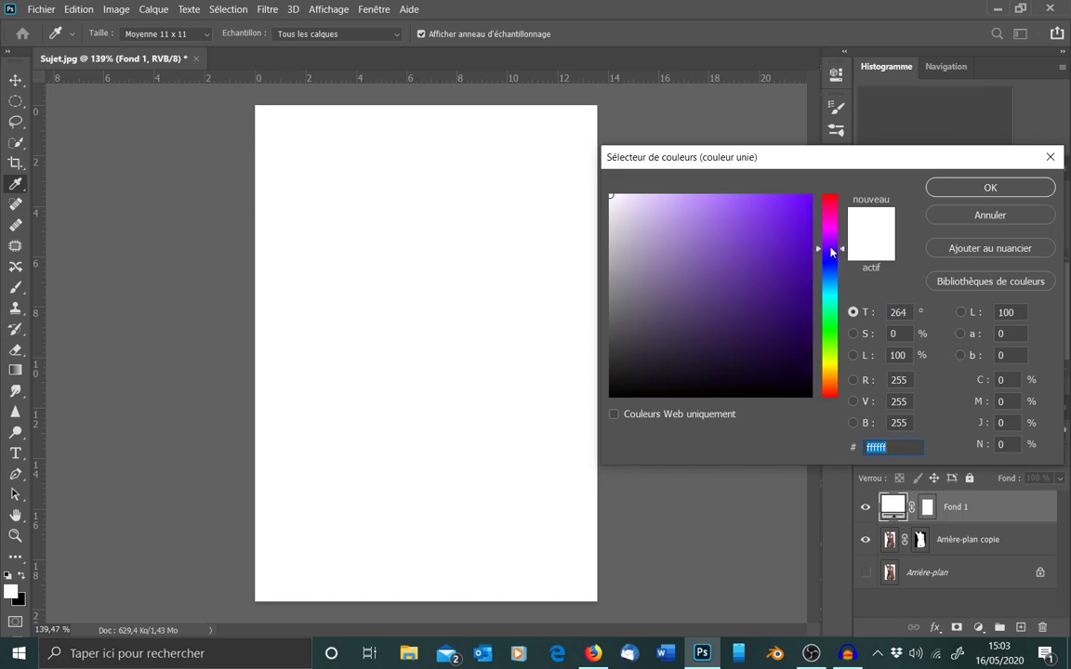
left_click_drag(831, 249, 831, 246)
left_click(786, 361)
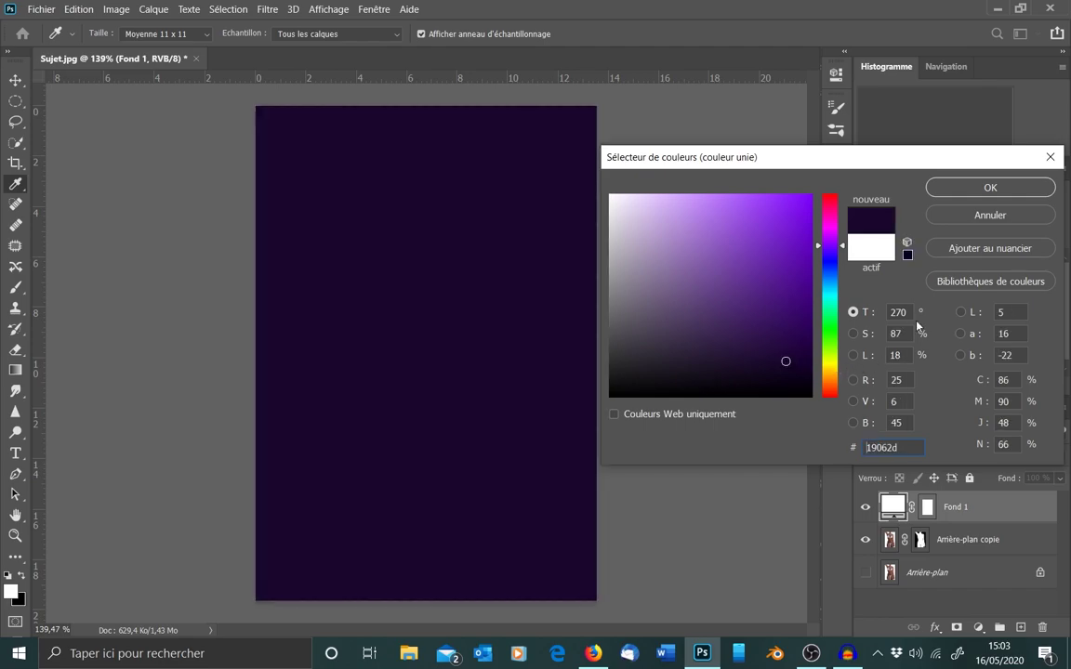
left_click(992, 189)
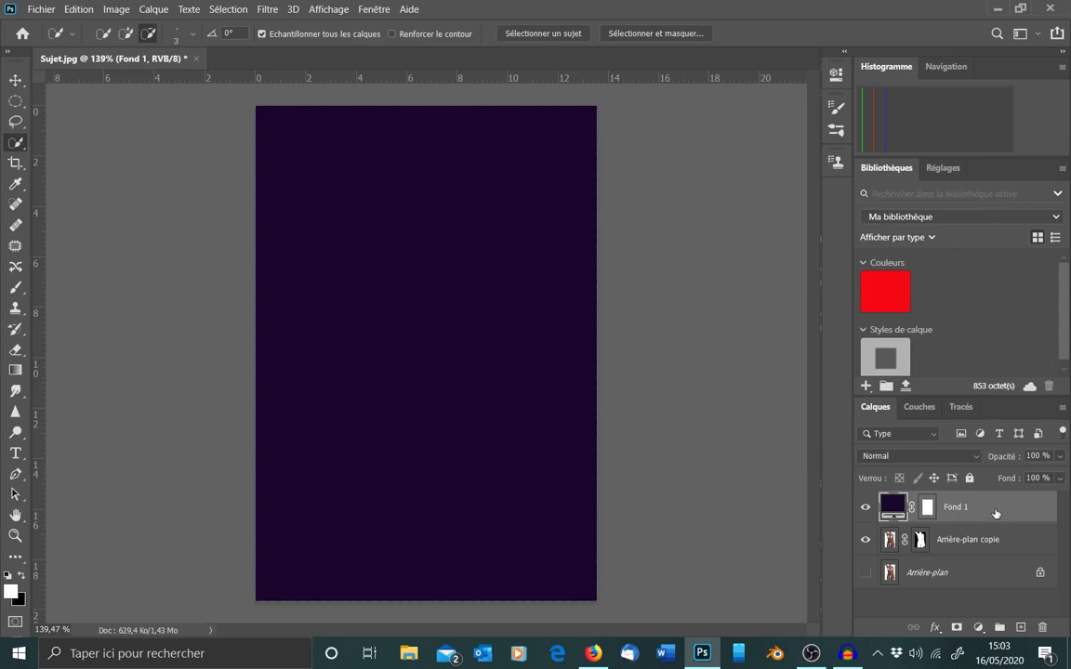
left_click_drag(995, 513, 1001, 558)
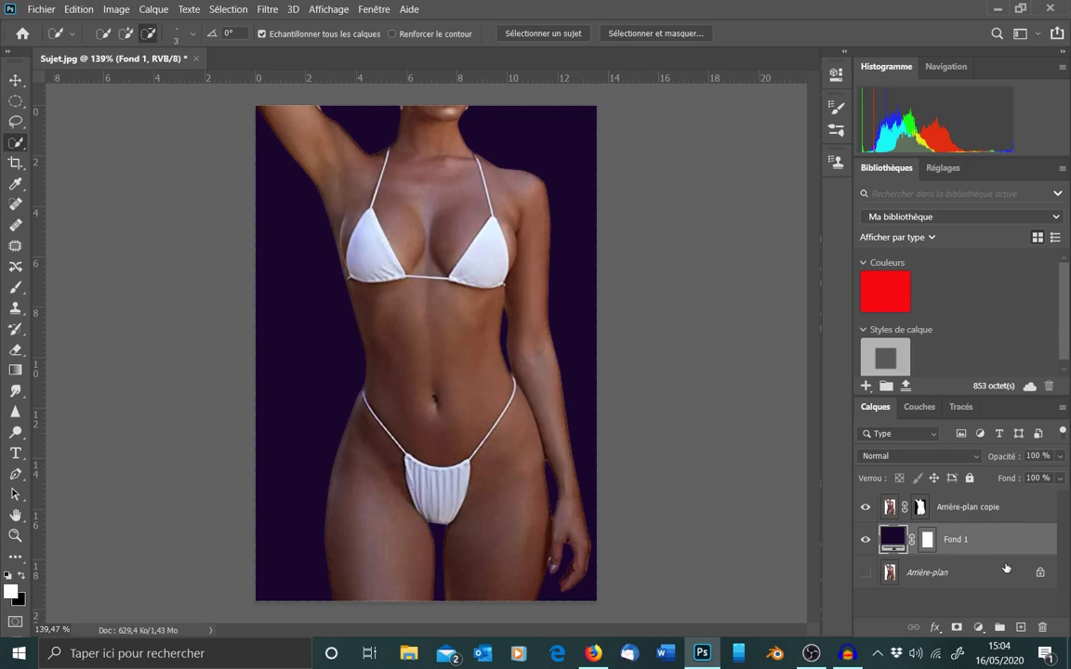
Apply a drop shadow layer style to the cut-out subject layer, Arrière-plan copie.
left_click(1005, 510)
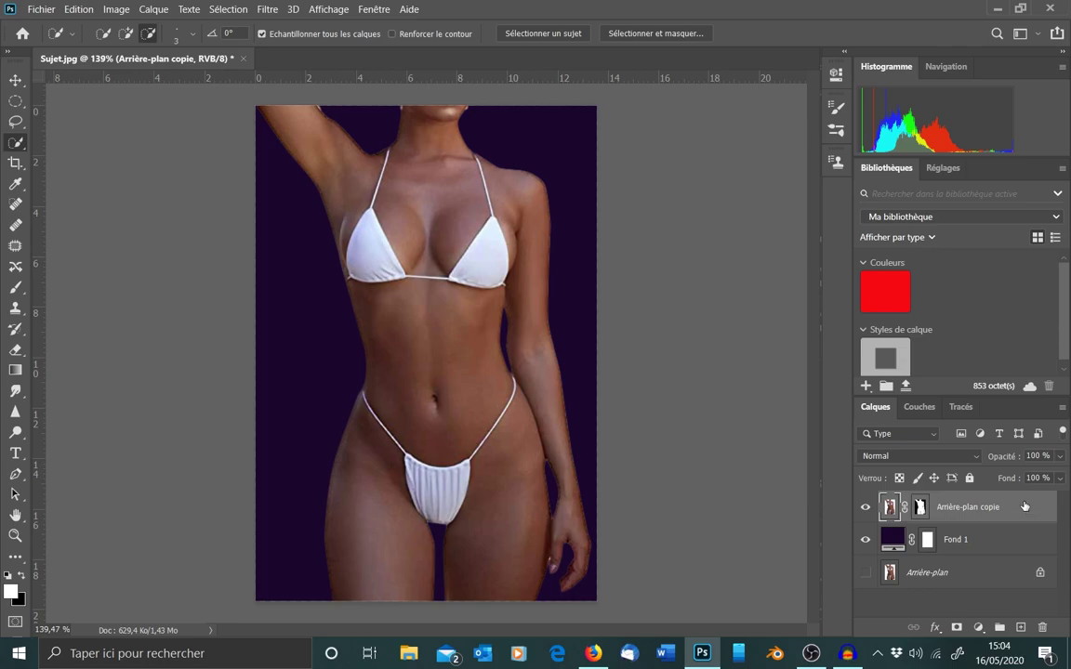
double_click(1025, 506)
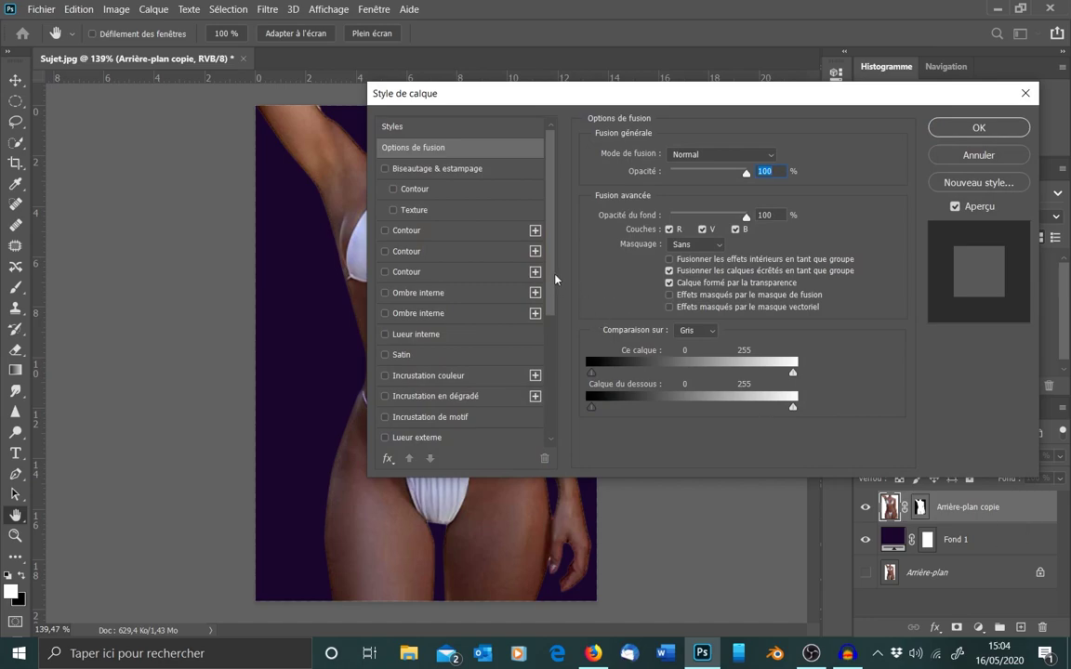
left_click_drag(553, 287, 554, 344)
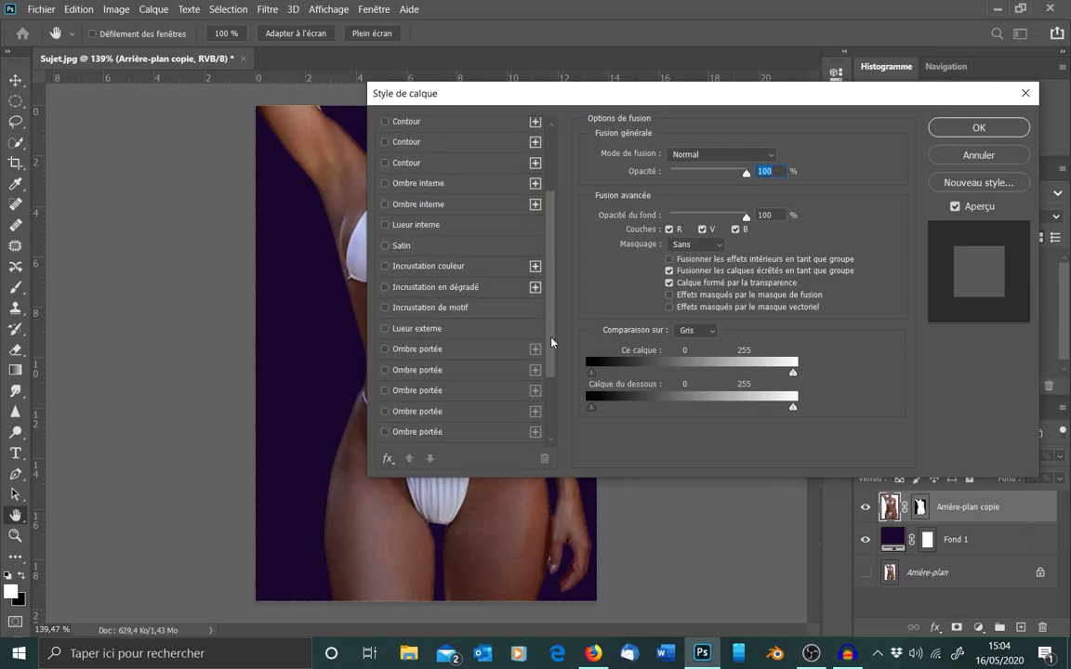
left_click(387, 372)
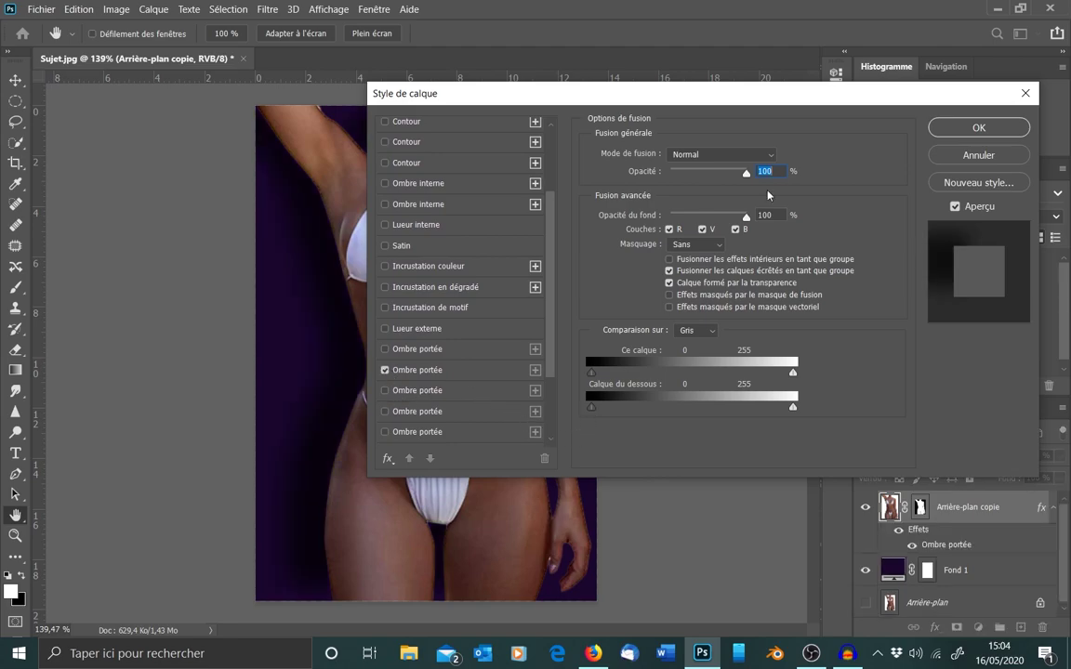
left_click_drag(809, 104, 1039, 138)
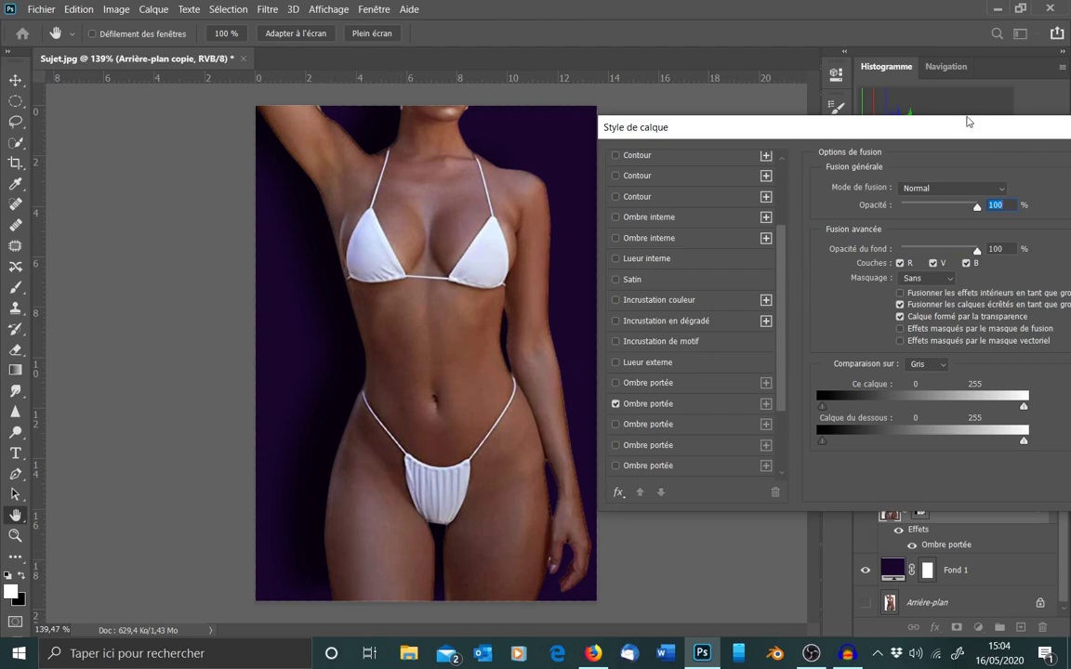
left_click_drag(967, 133, 780, 134)
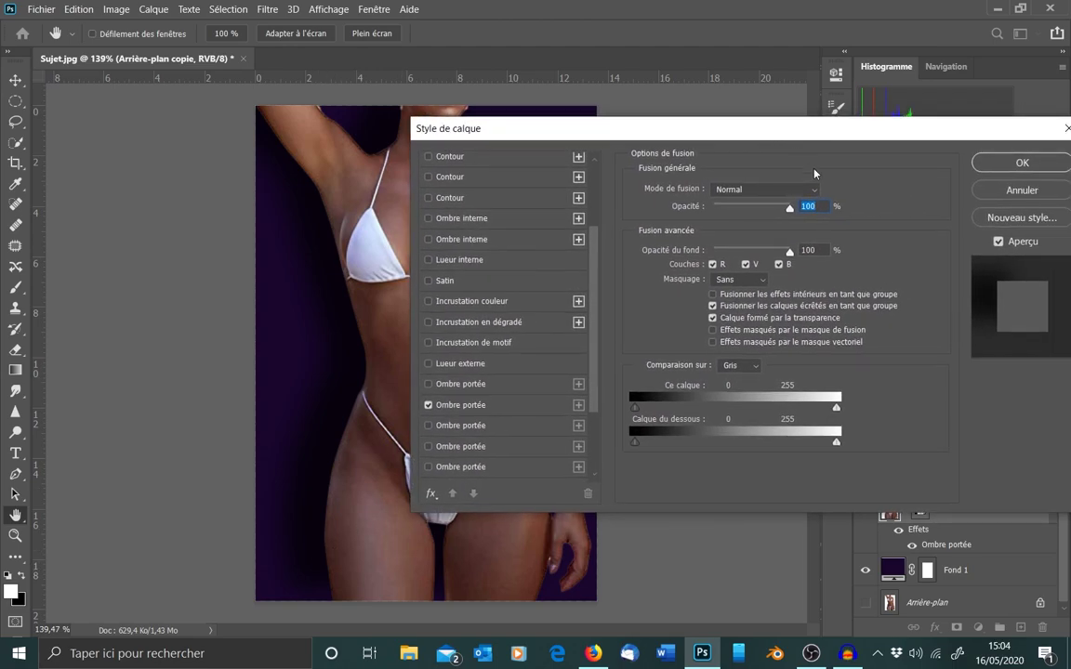
left_click(992, 170)
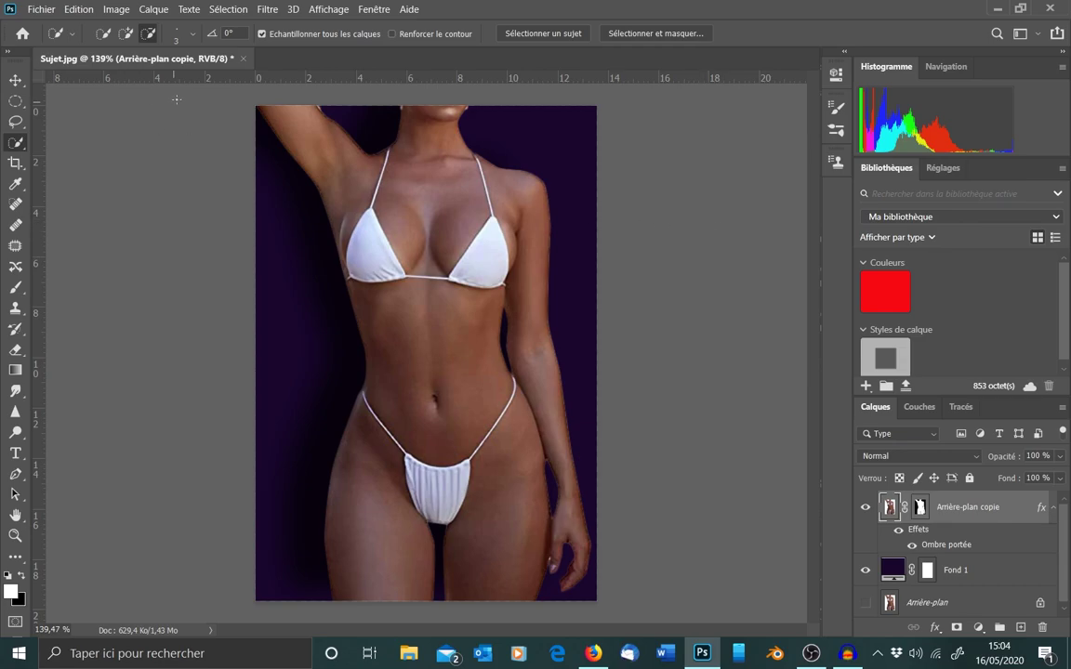
Place the Texture.jpg image as an embedded layer above the cut-out subject.
left_click(34, 10)
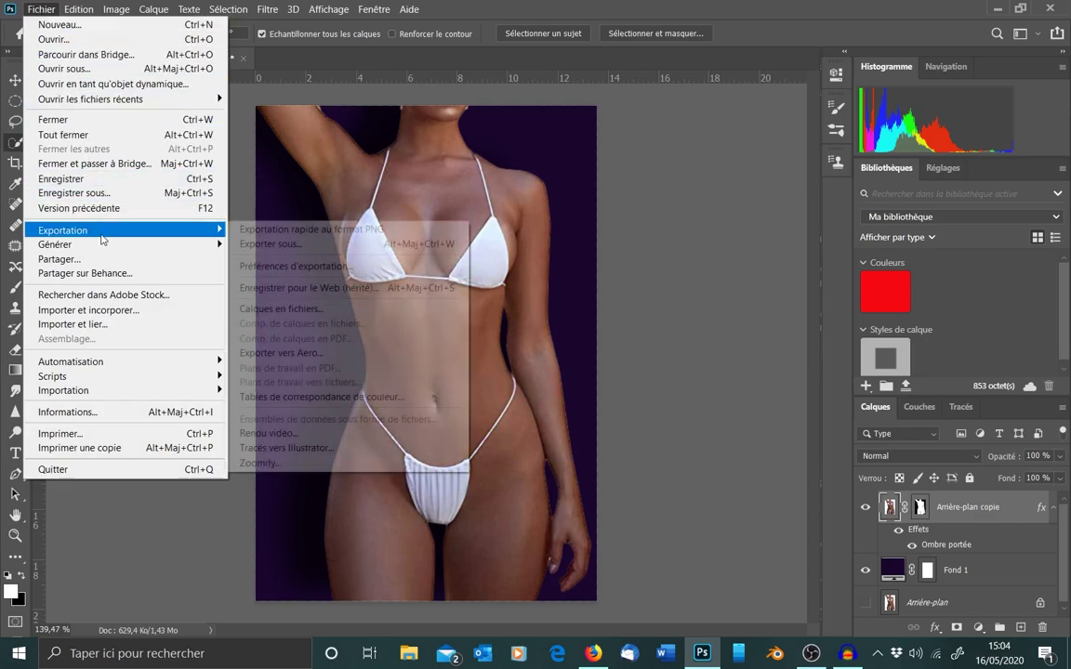
left_click(78, 313)
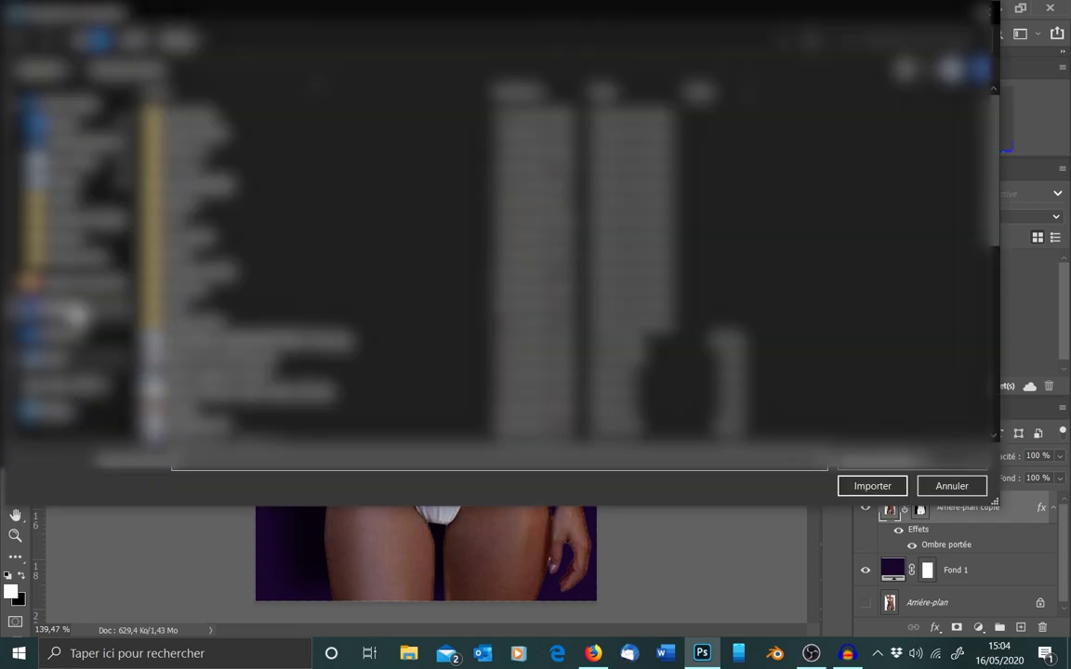
scroll(174, 243, "down", 1)
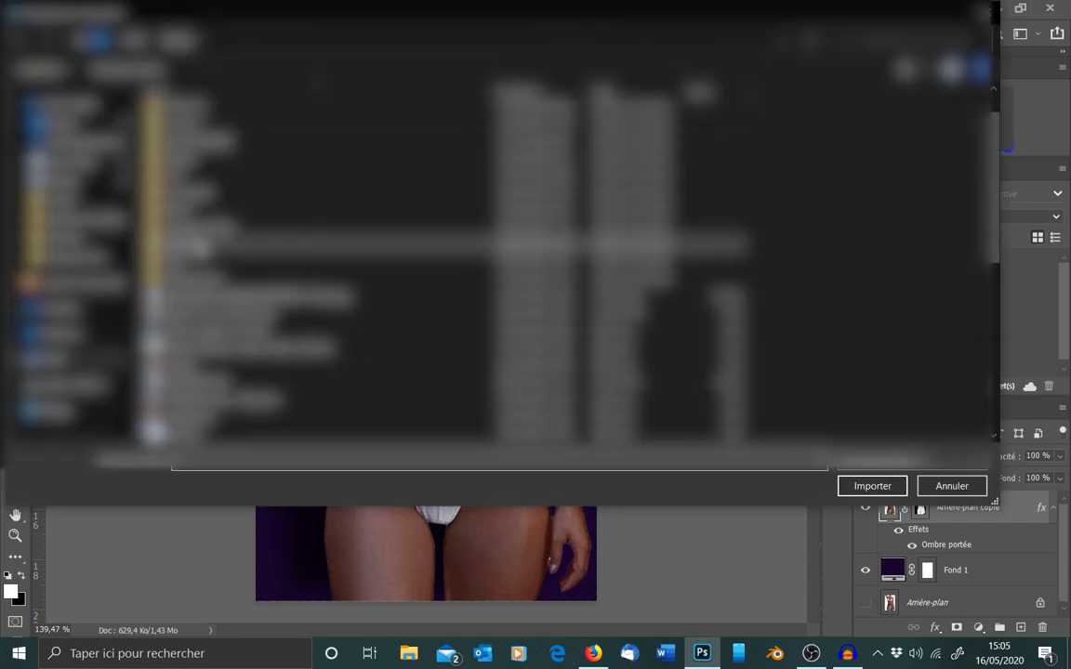
scroll(206, 249, "down", 4)
scroll(226, 312, "down", 2)
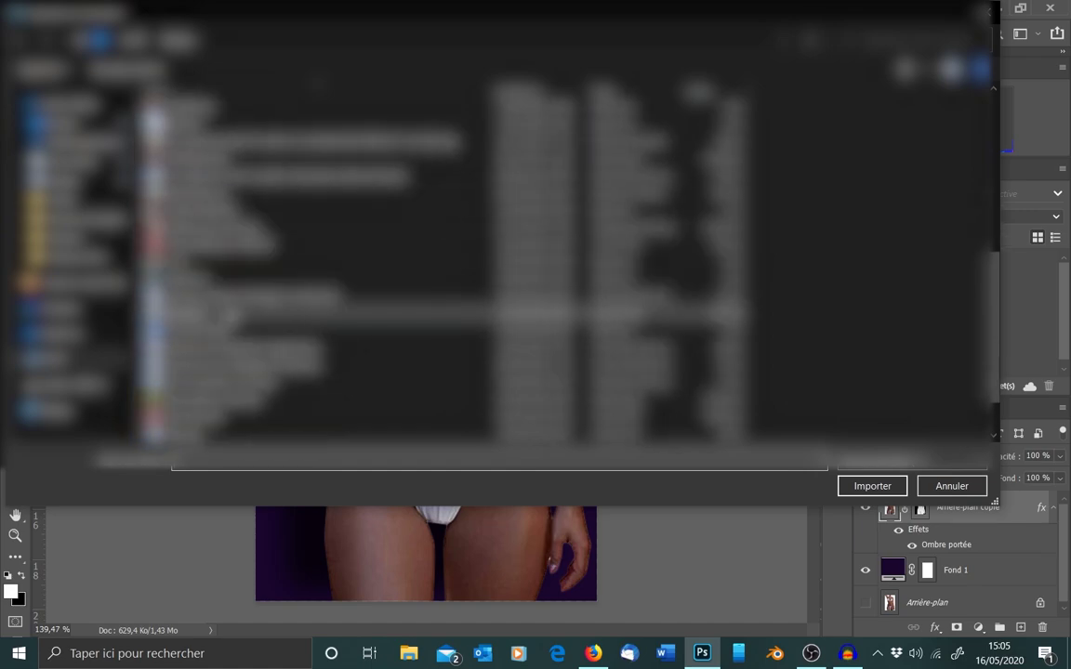
scroll(232, 320, "down", 1)
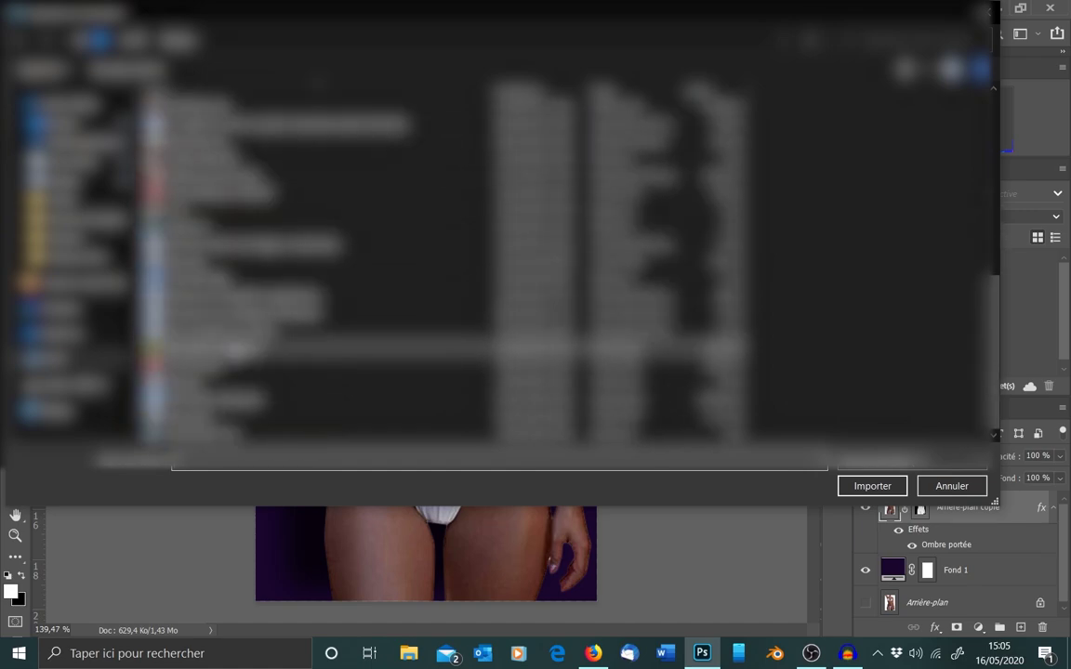
left_click(206, 416)
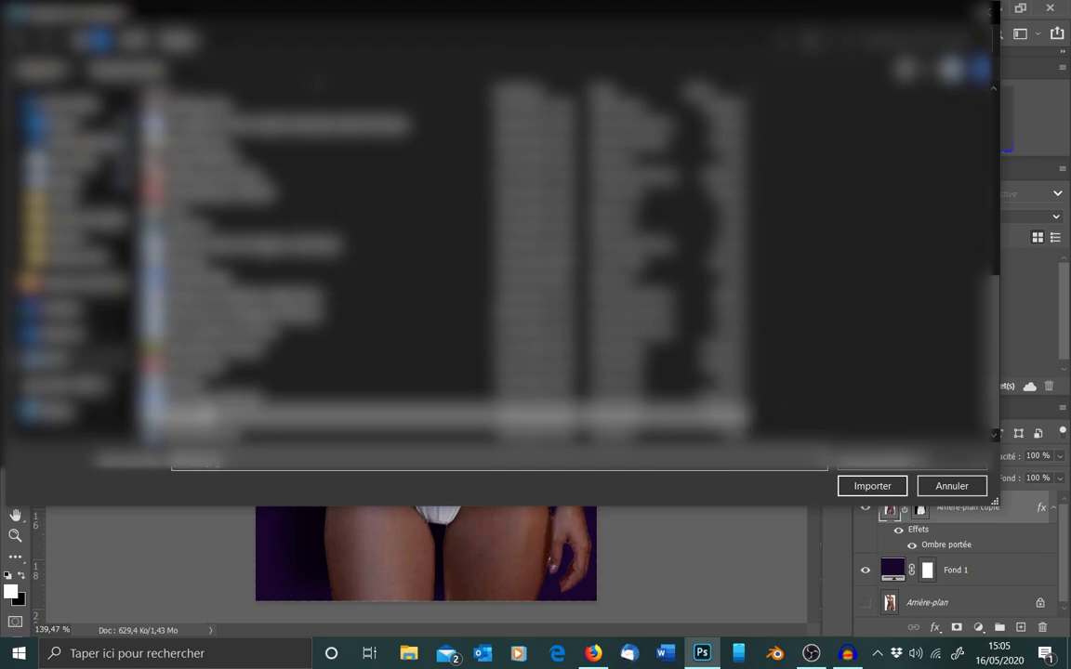
left_click(872, 487)
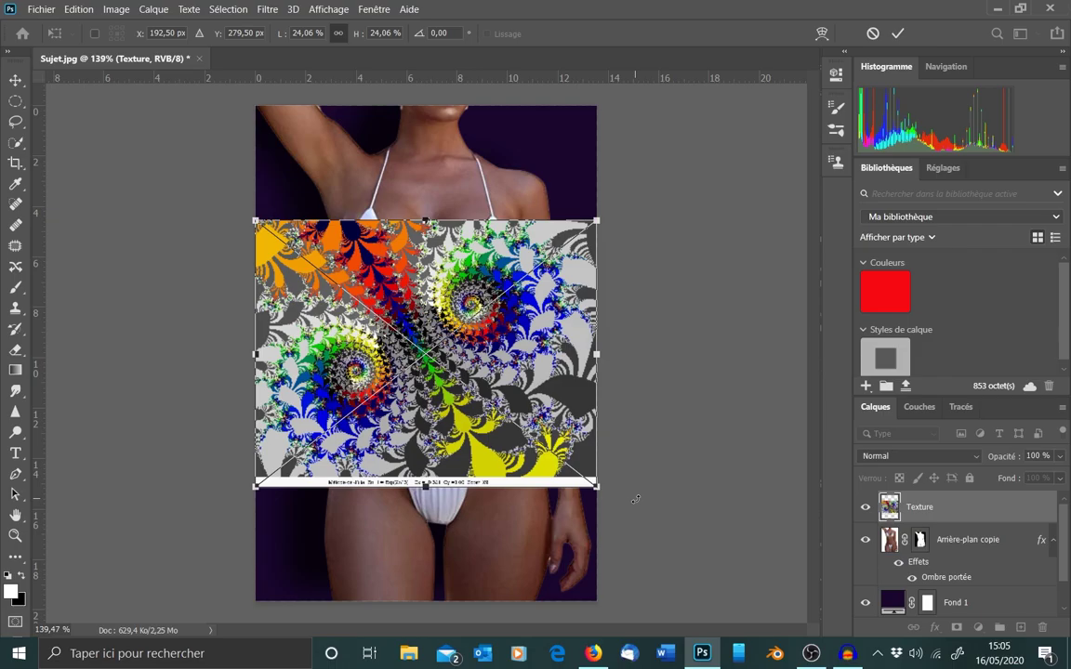
Rotate the placed texture by 90° and lower its layer opacity to 47 %.
left_click_drag(623, 502, 312, 528)
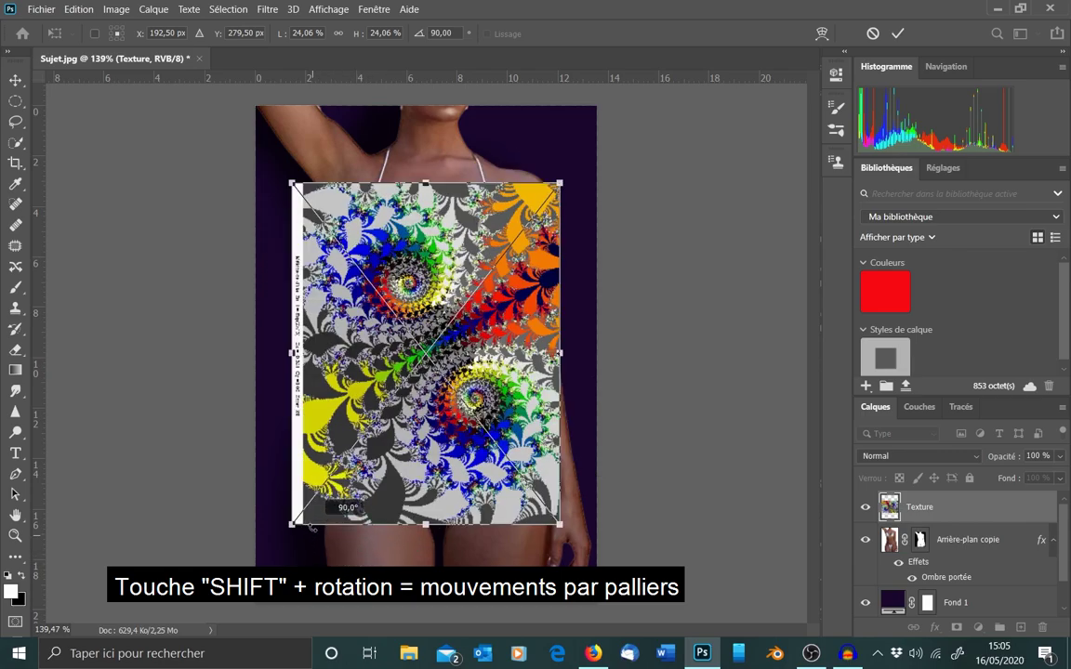
left_click_drag(311, 528, 311, 529)
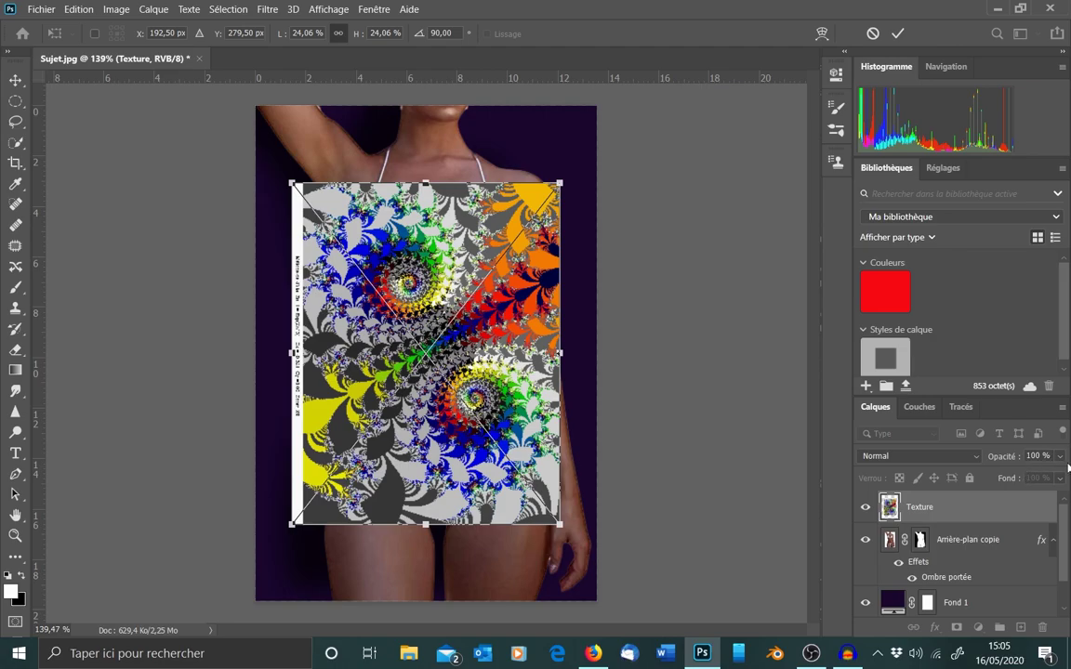
left_click(1060, 456)
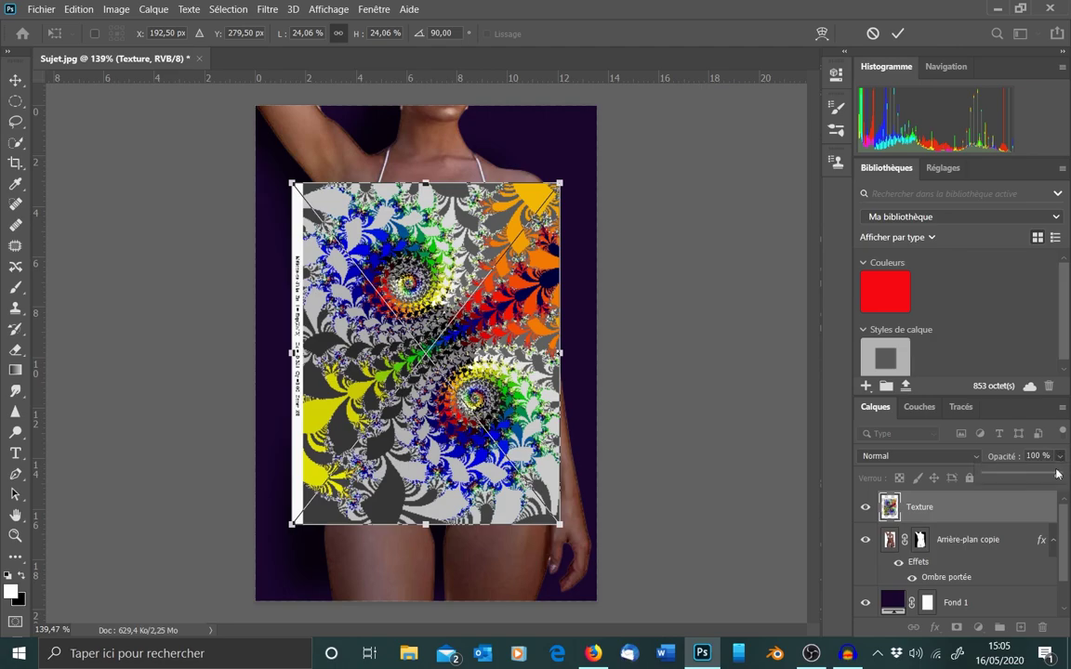
left_click_drag(1061, 475, 1019, 477)
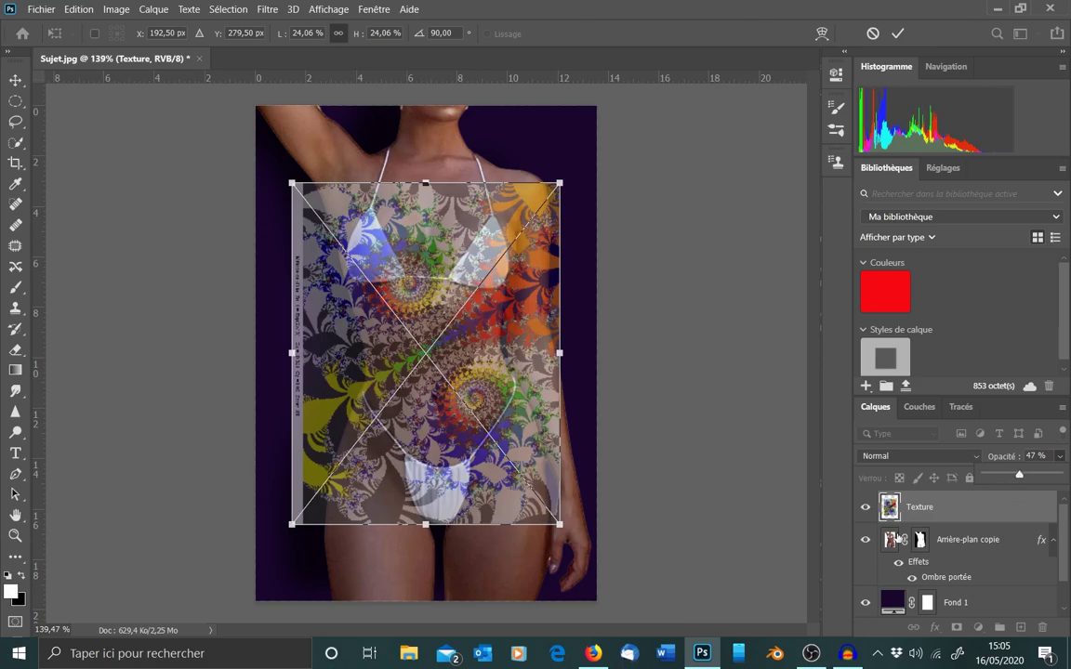
Scale the placed texture proportionally to about 36.47 % and move it so it covers the subject.
left_click_drag(559, 523, 730, 666)
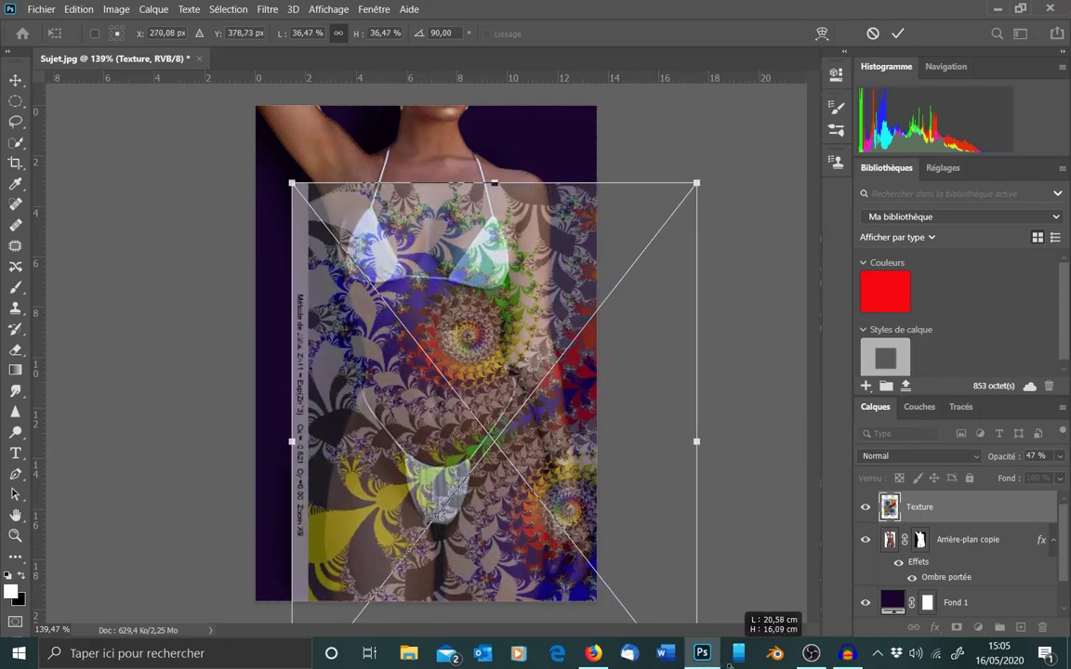
left_click_drag(561, 476, 502, 372)
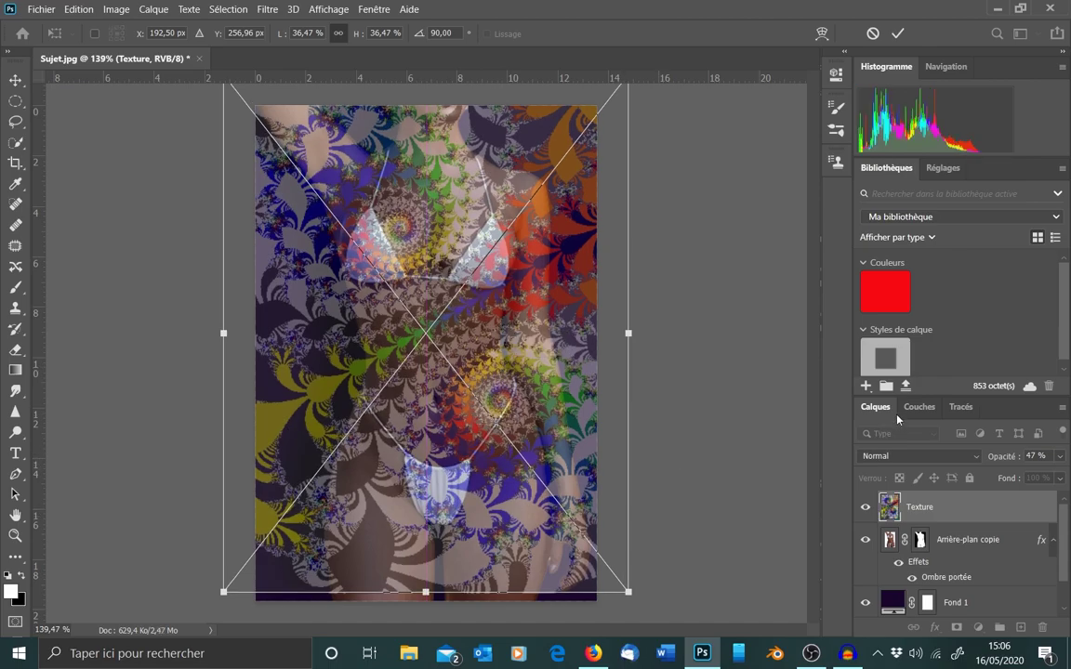
key("Return")
key("w")
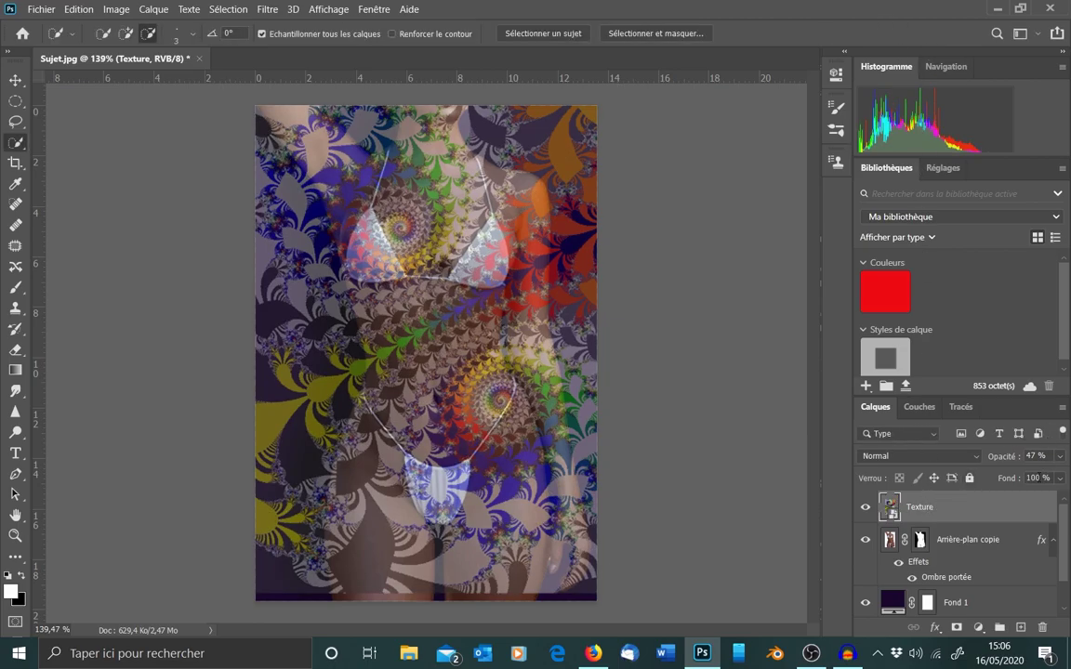
Raise the Texture layer's opacity to 100 % and clip it to the Arrière-plan copie layer with a clipping mask.
left_click(1060, 456)
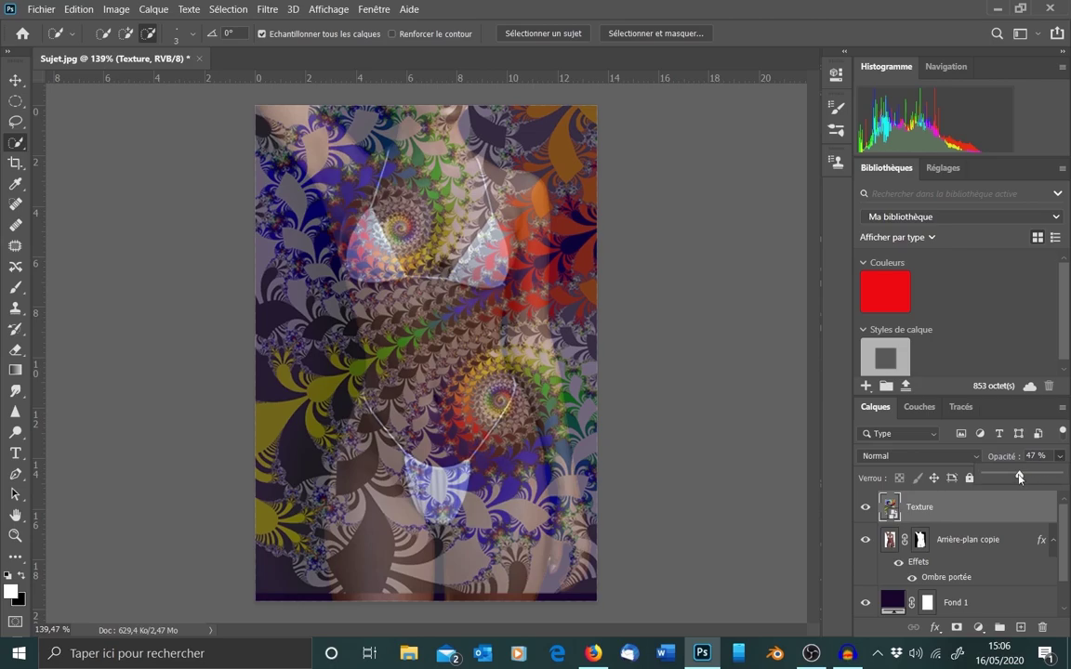
left_click_drag(1019, 474, 1068, 477)
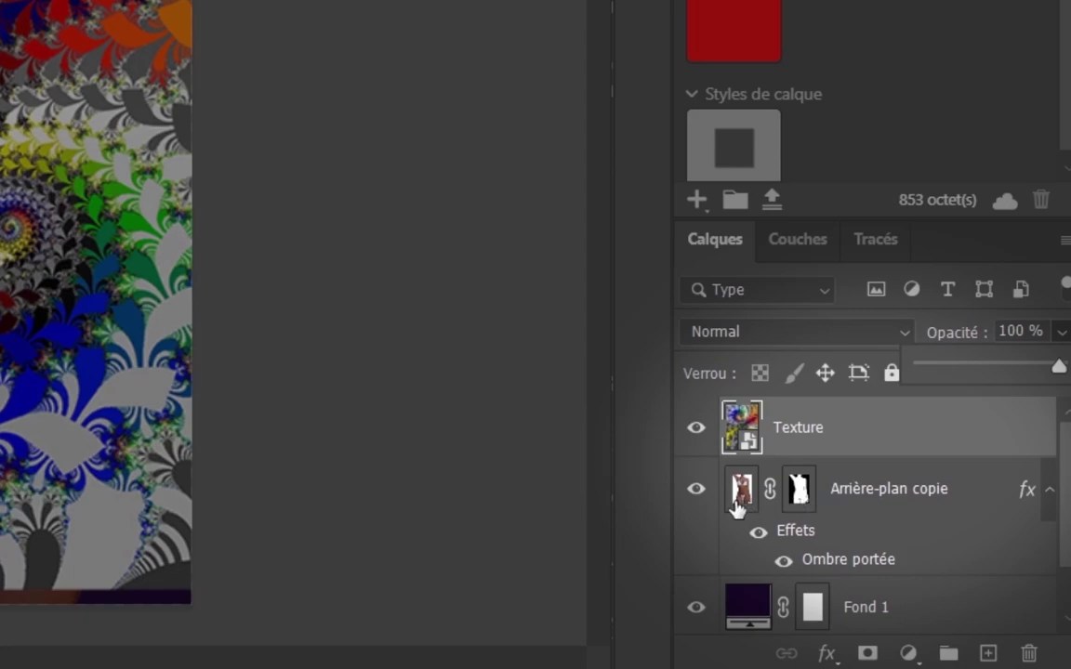
left_click(925, 447, "alt")
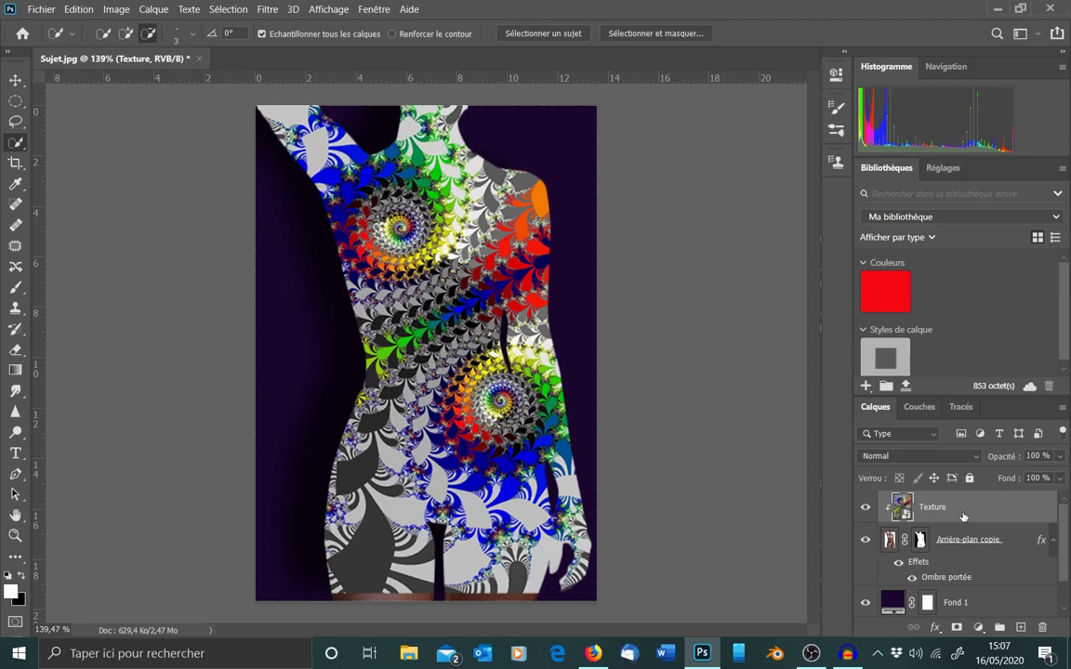
Move the clipped texture slightly down so it covers the subject to the lower edge of the image, then deselect it.
left_click(16, 81)
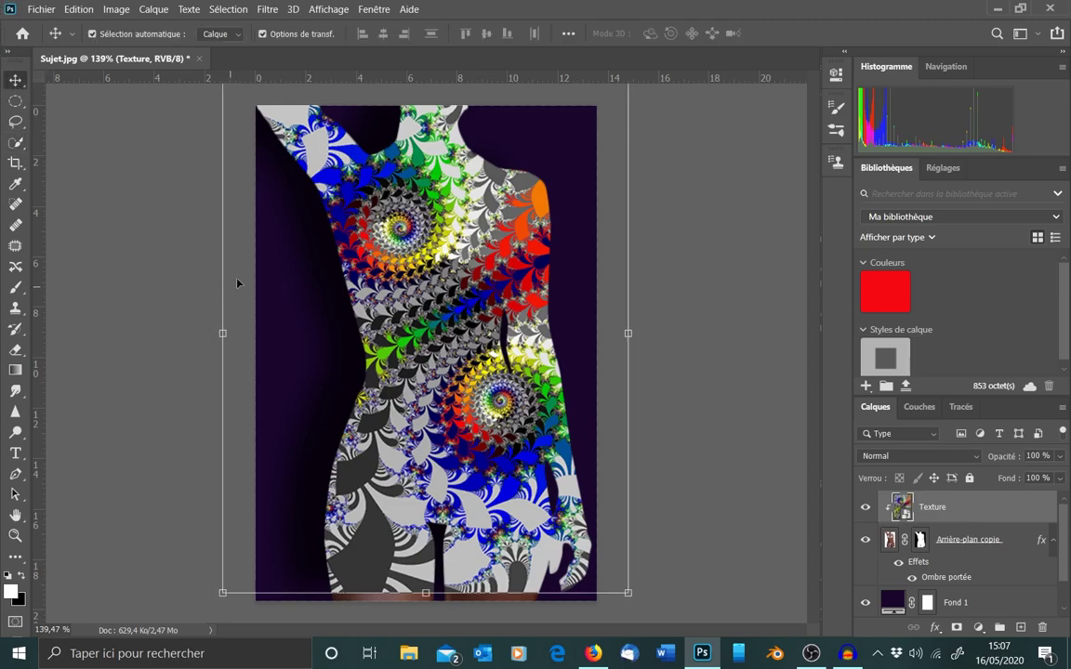
left_click(294, 268)
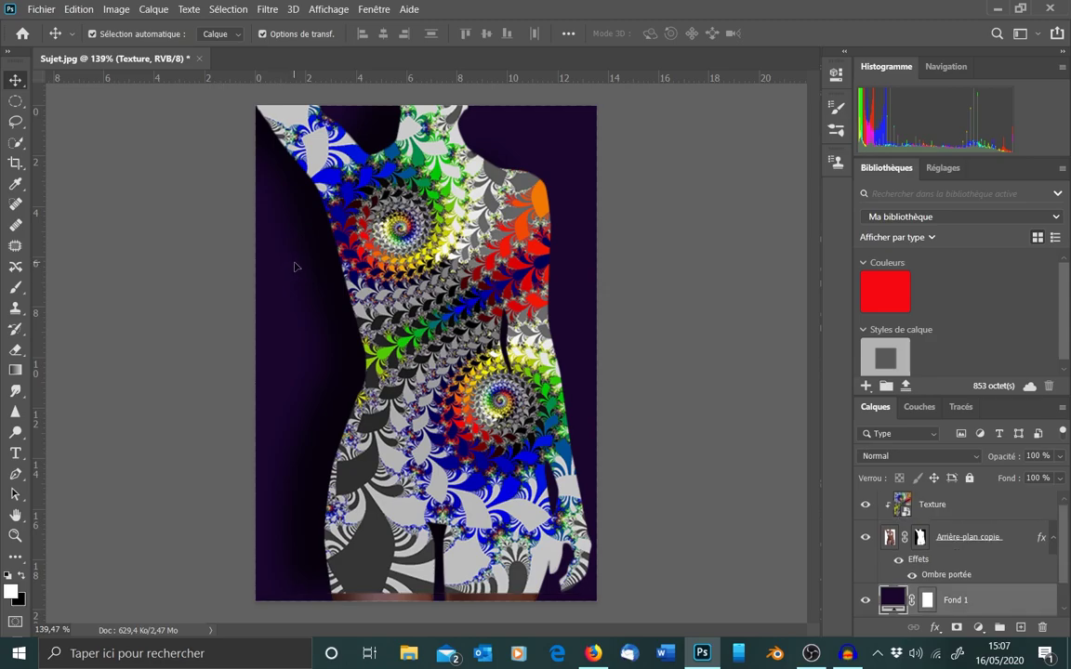
left_click_drag(294, 267, 292, 280)
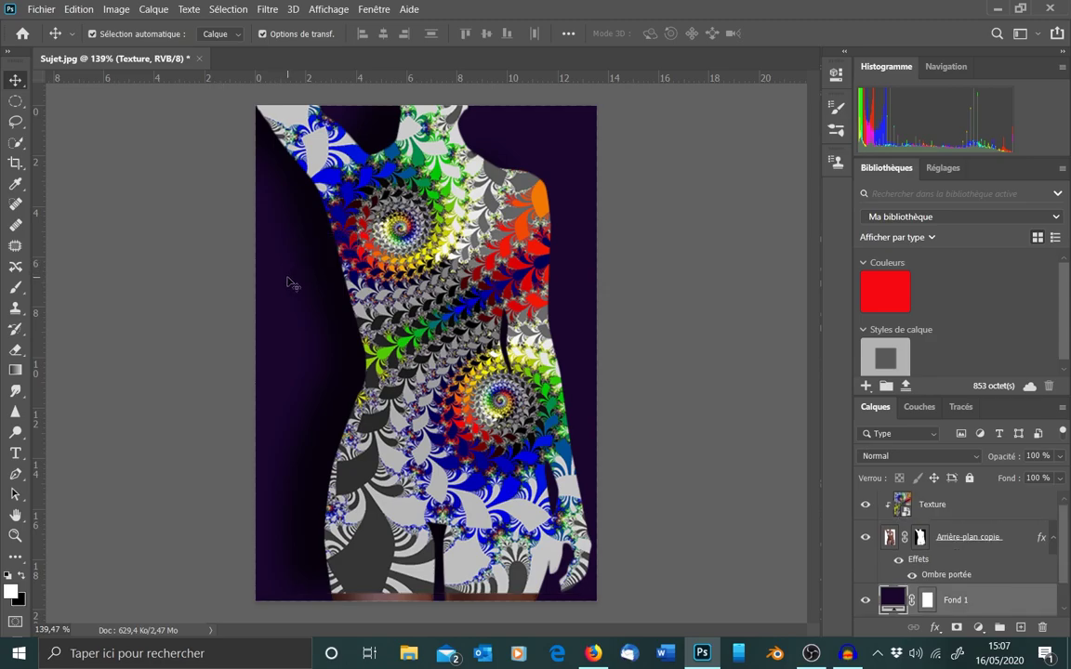
left_click(443, 251)
left_click_drag(441, 252, 442, 256)
left_click(128, 267)
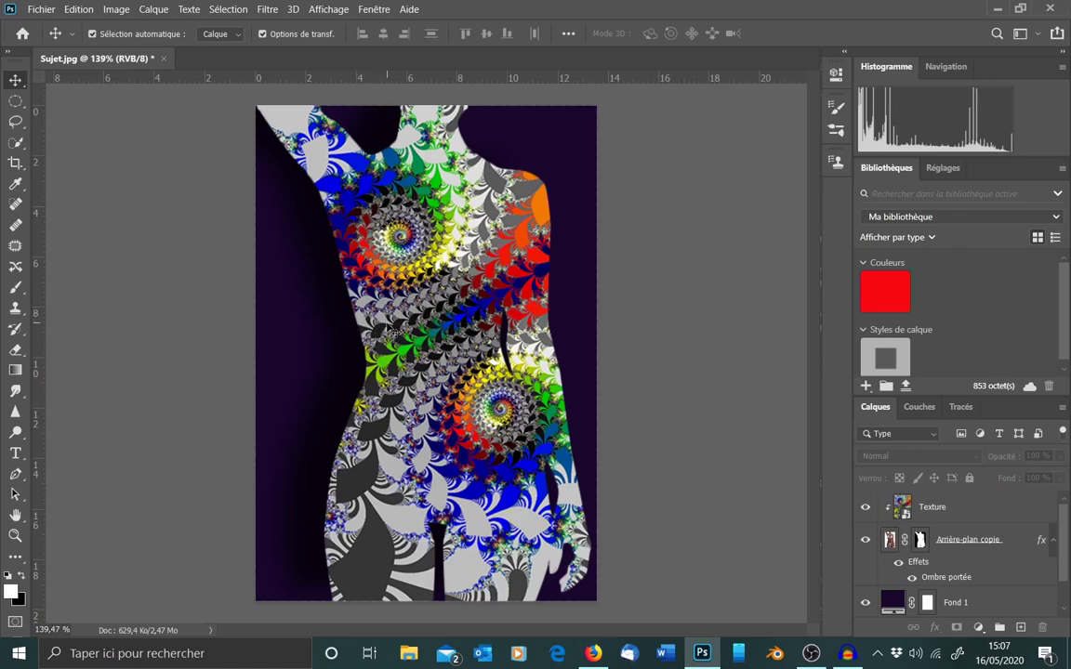
Place the Logo image as an embedded layer above the texture.
left_click(42, 10)
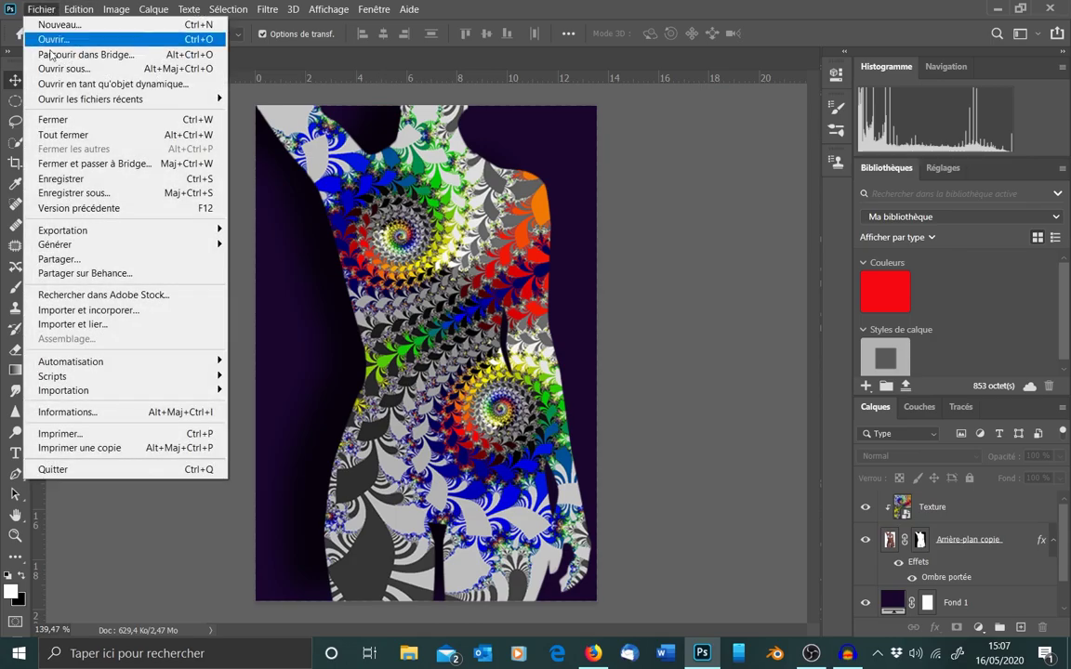
left_click(59, 310)
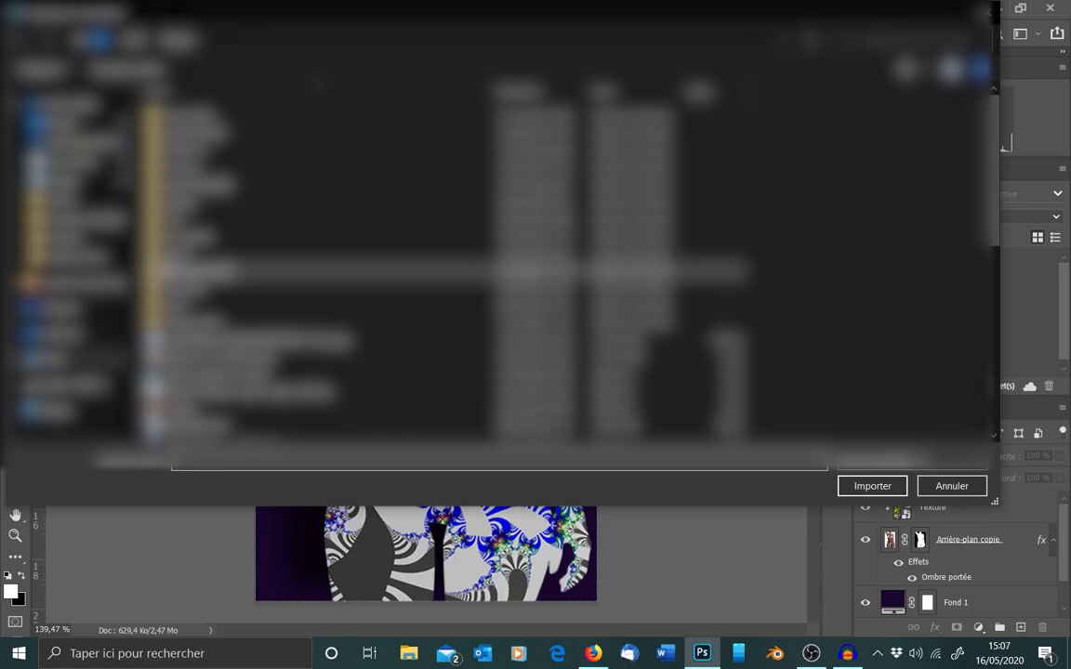
scroll(220, 306, "down", 4)
scroll(233, 333, "down", 4)
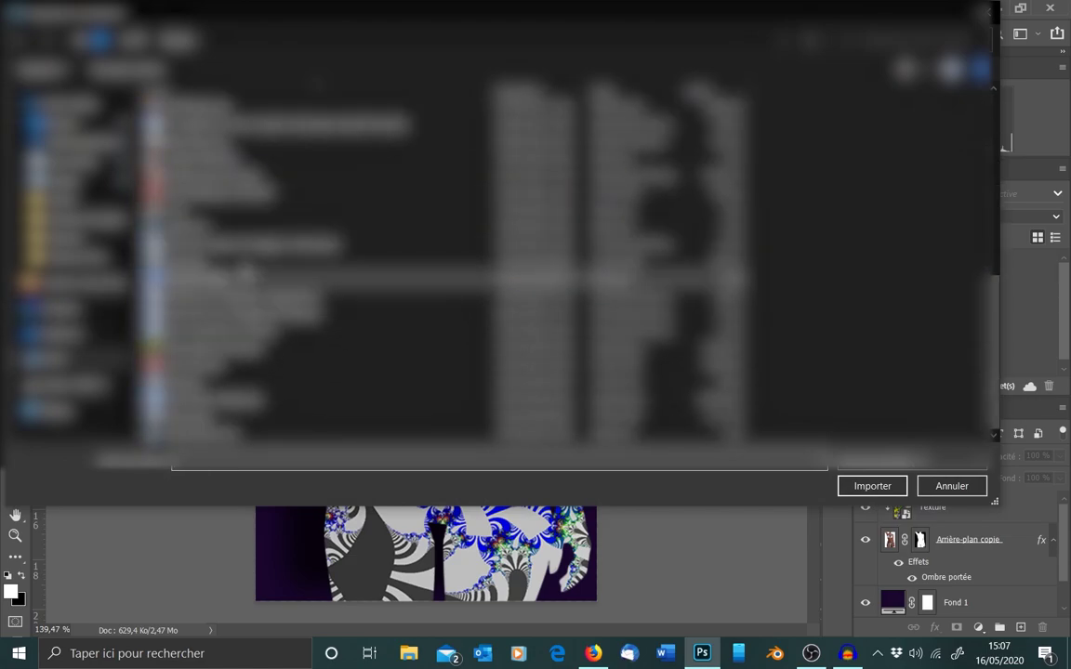
left_click(247, 260)
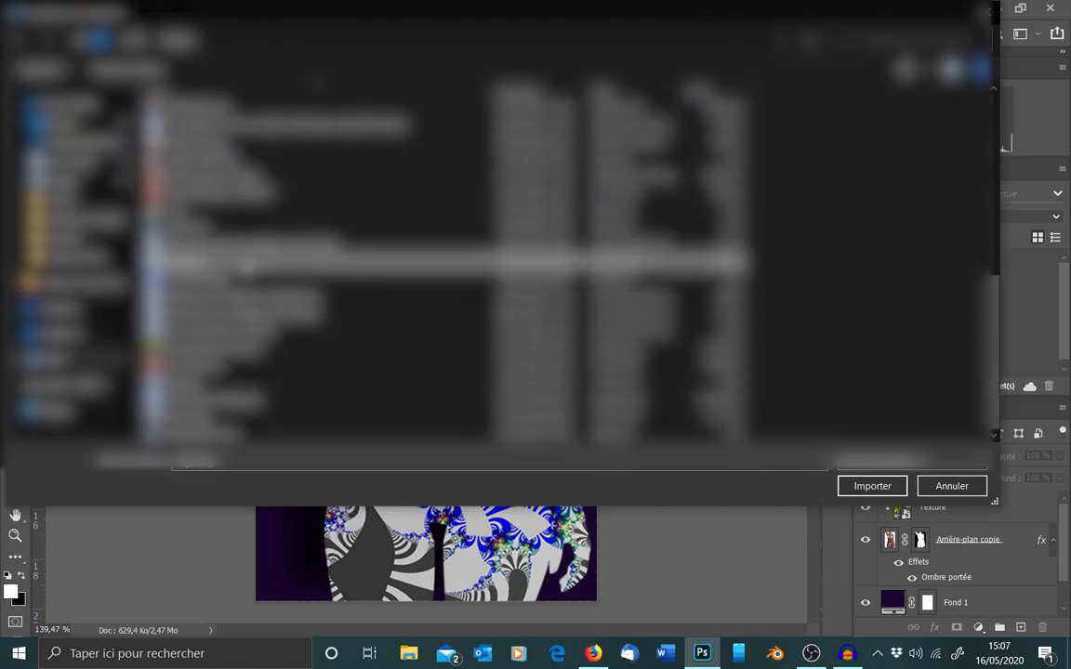
left_click(859, 491)
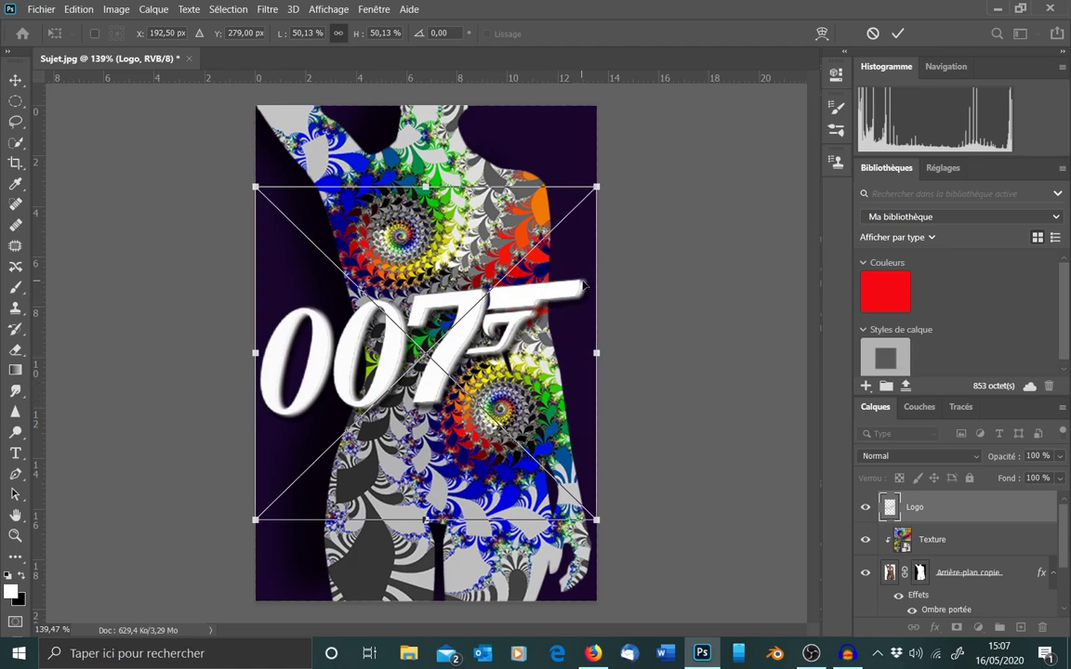
Move the 007 logo slightly up, keeping it horizontally centred, to about Y 266 px and commit the placement.
mouse_move(539, 369)
left_mouse_down()
mouse_move(550, 382)
mouse_move(548, 354)
mouse_move(545, 379)
mouse_move(537, 369)
left_mouse_up()
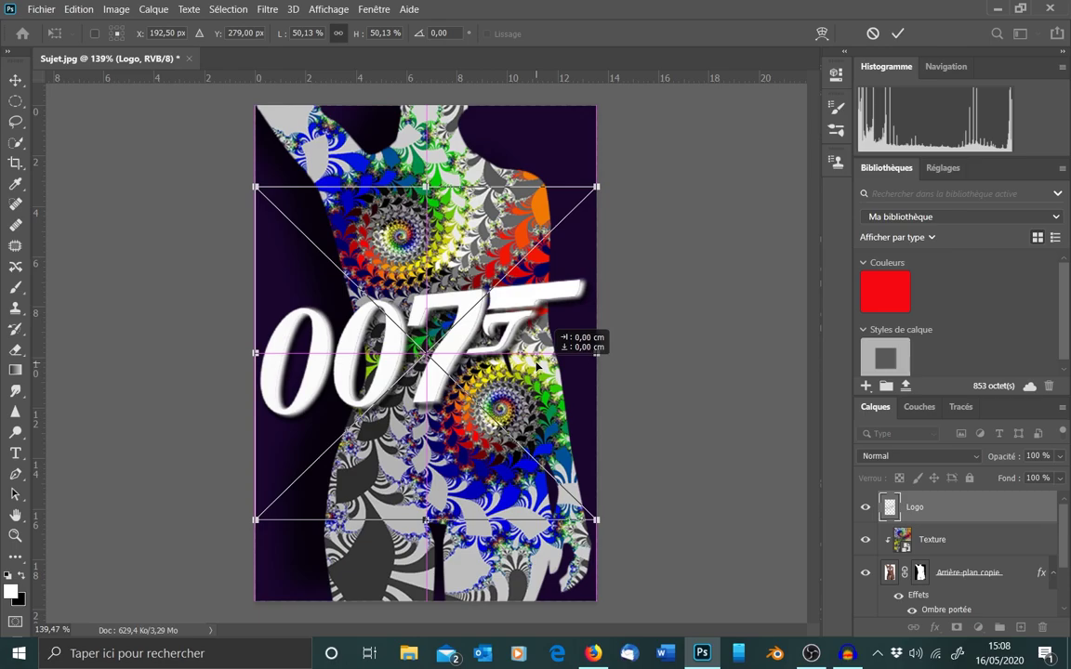
left_click_drag(538, 365, 527, 343)
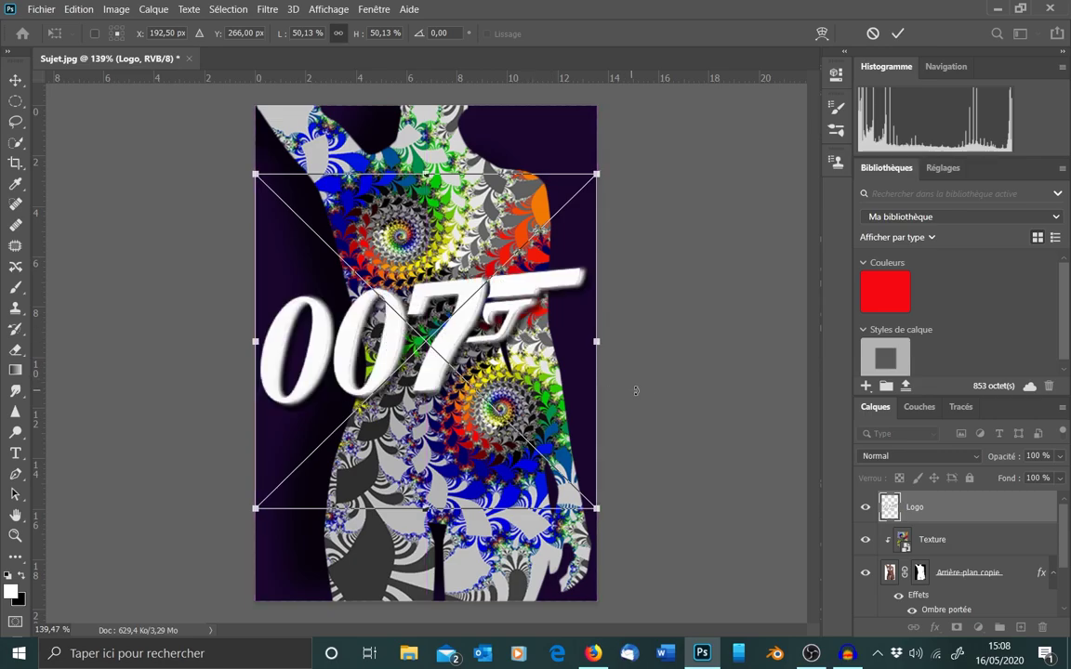
left_click_drag(660, 376, 661, 377)
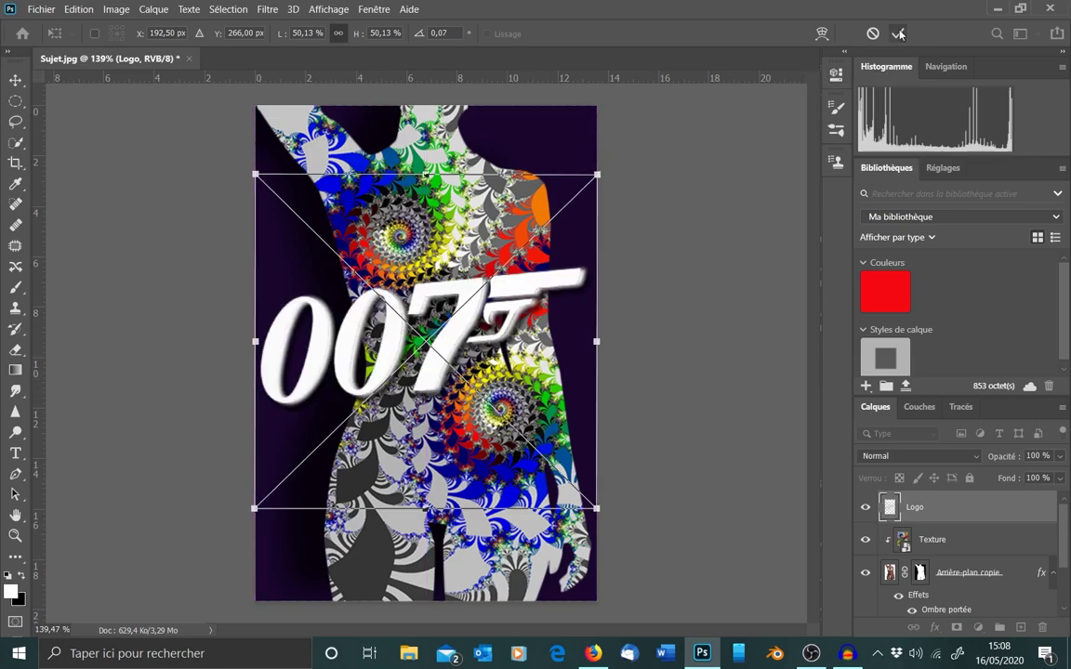
key("Return")
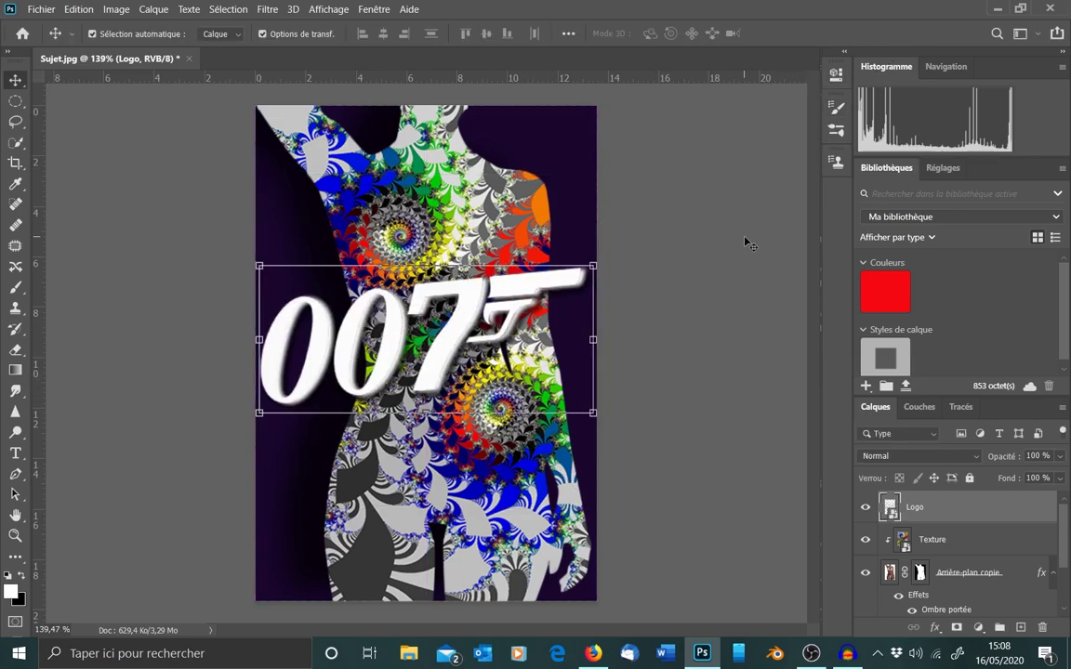
left_click(724, 377)
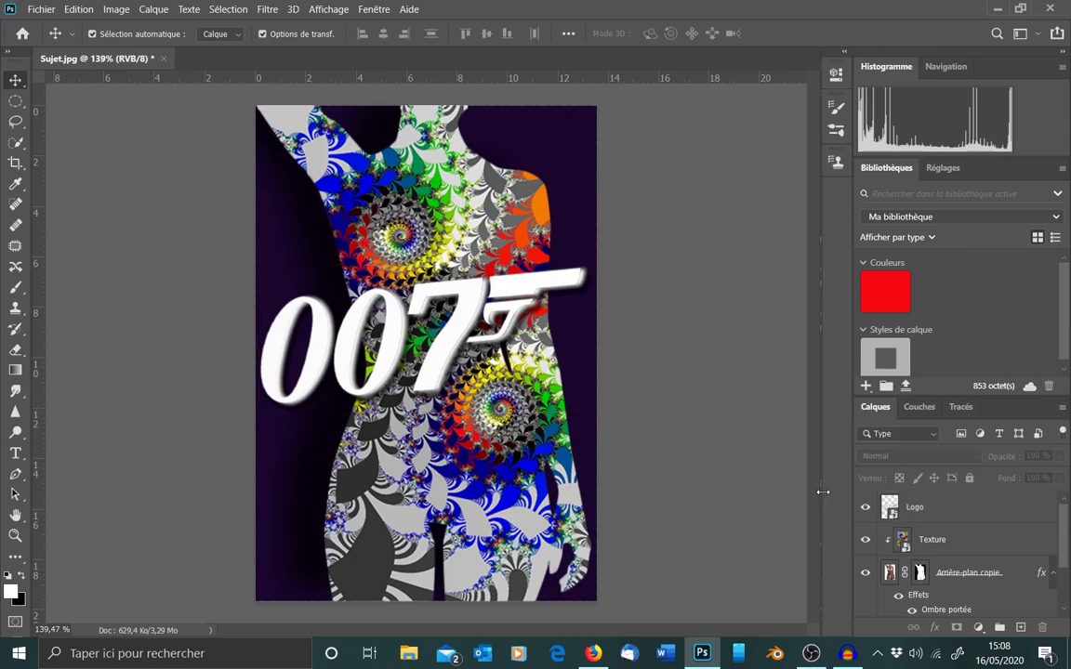
Add a drop shadow layer style to the Logo layer and set the shadow colour to black (#000000).
left_click(1001, 518)
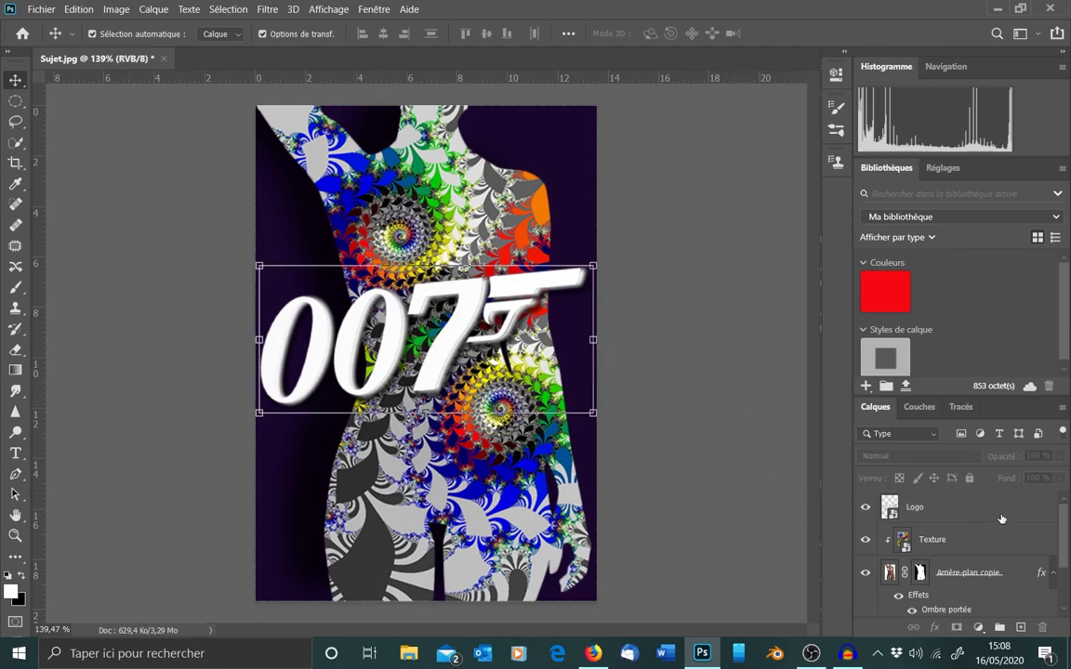
double_click(1001, 518)
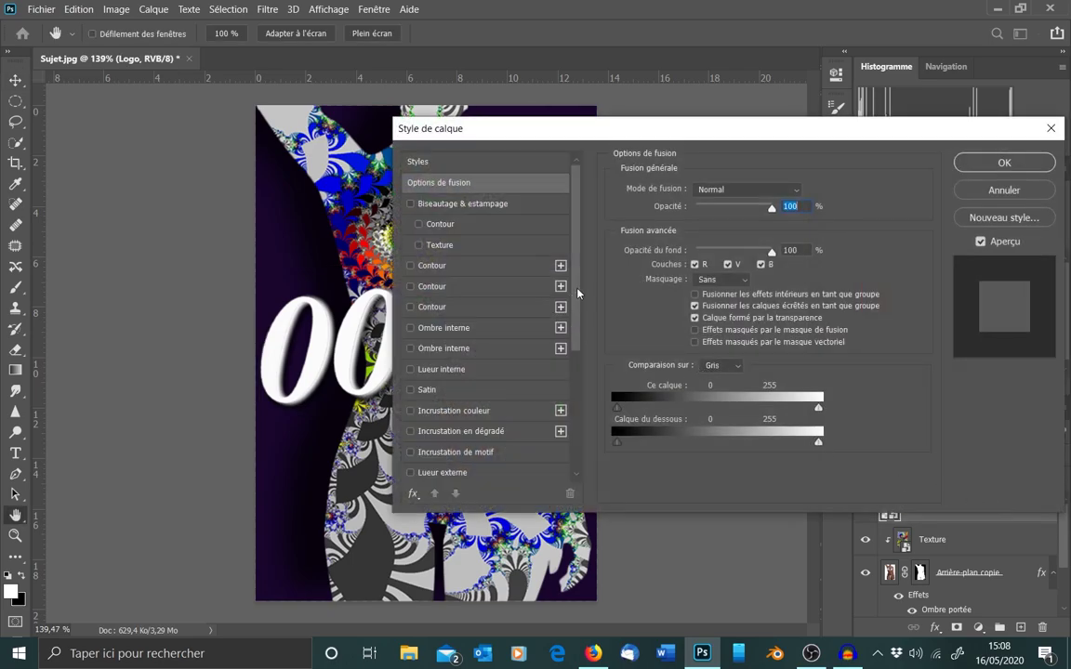
left_click_drag(583, 295, 586, 377)
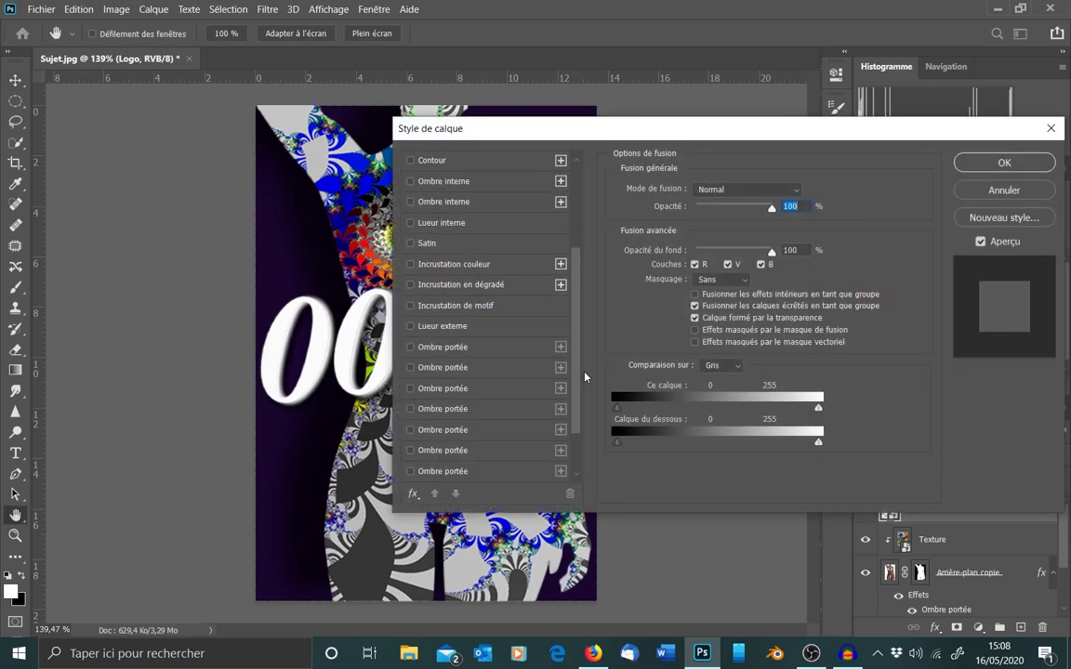
left_click(410, 348)
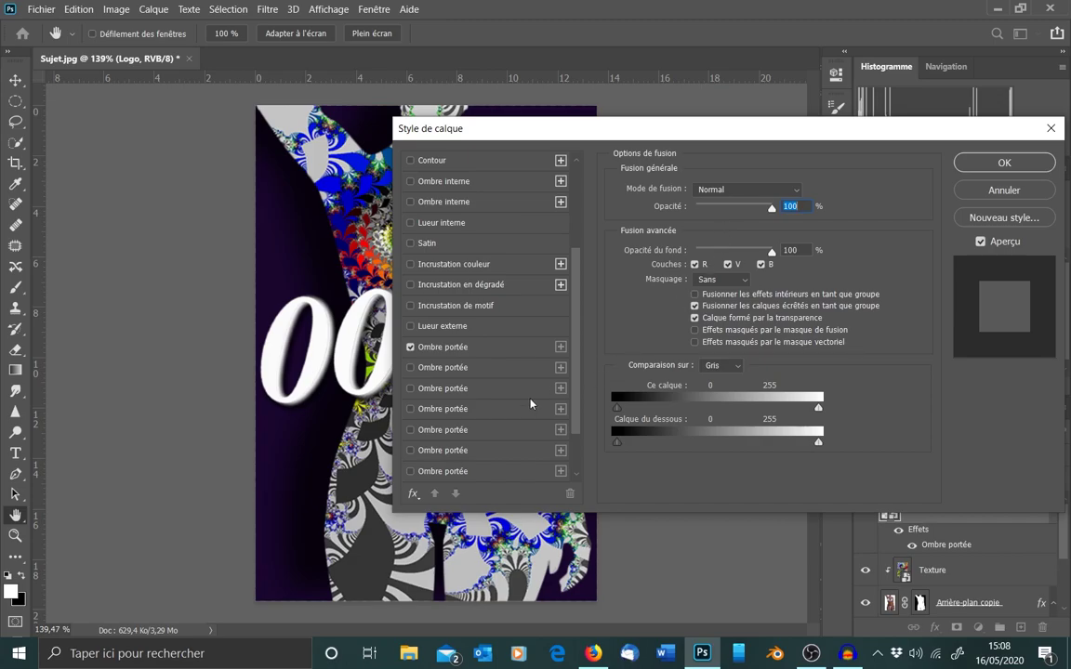
left_click(453, 350)
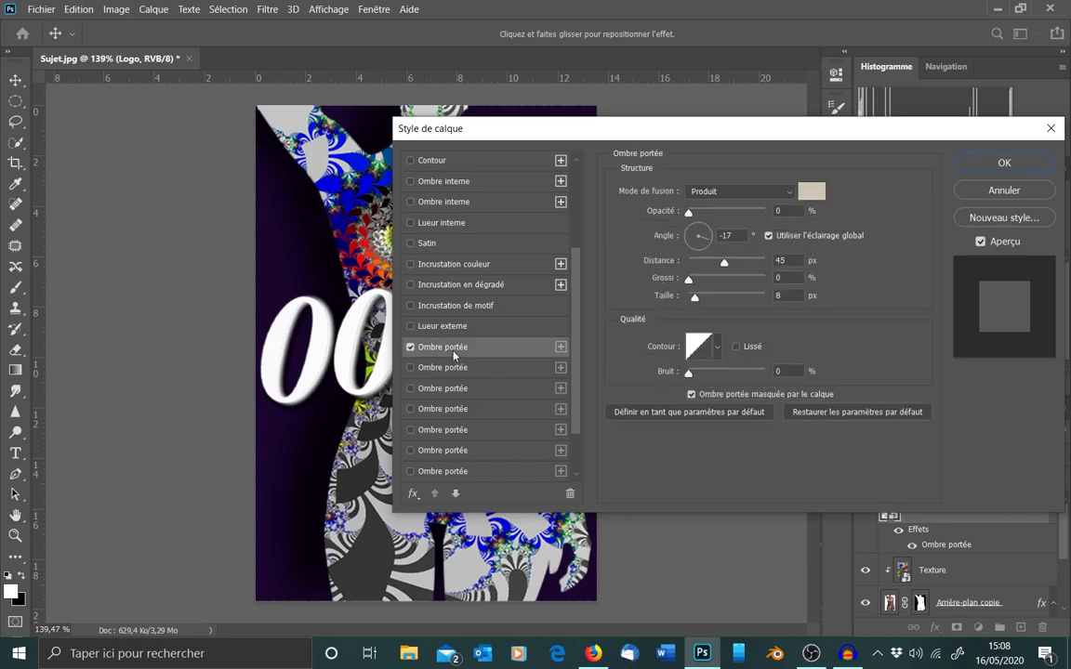
left_click_drag(737, 141, 897, 164)
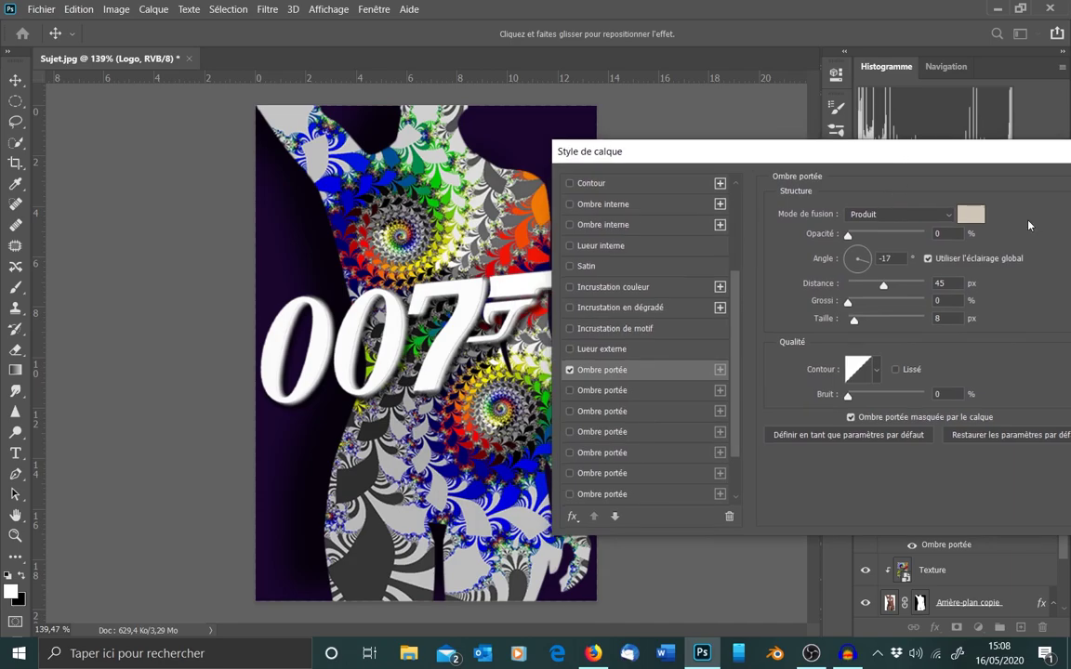
left_click(972, 214)
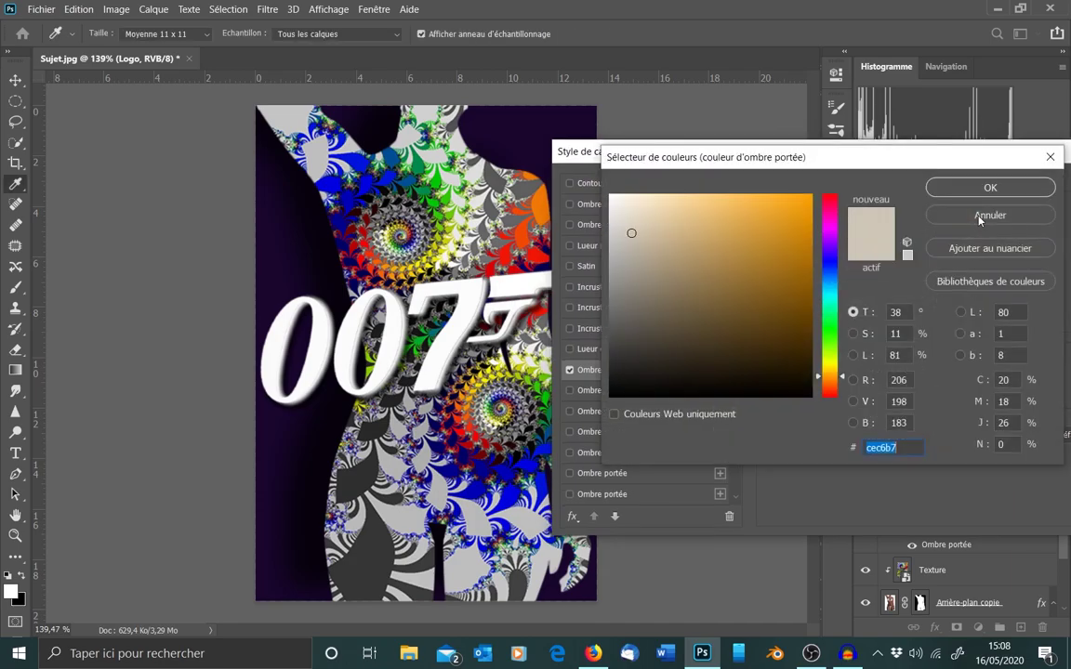
left_click(611, 397)
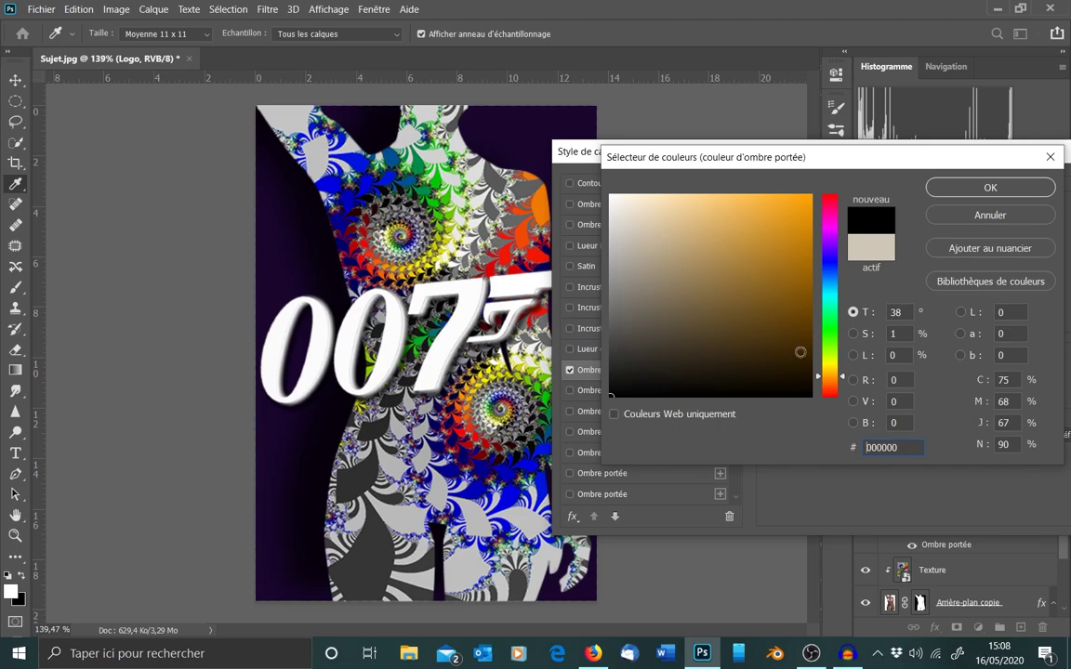
left_click(1018, 186)
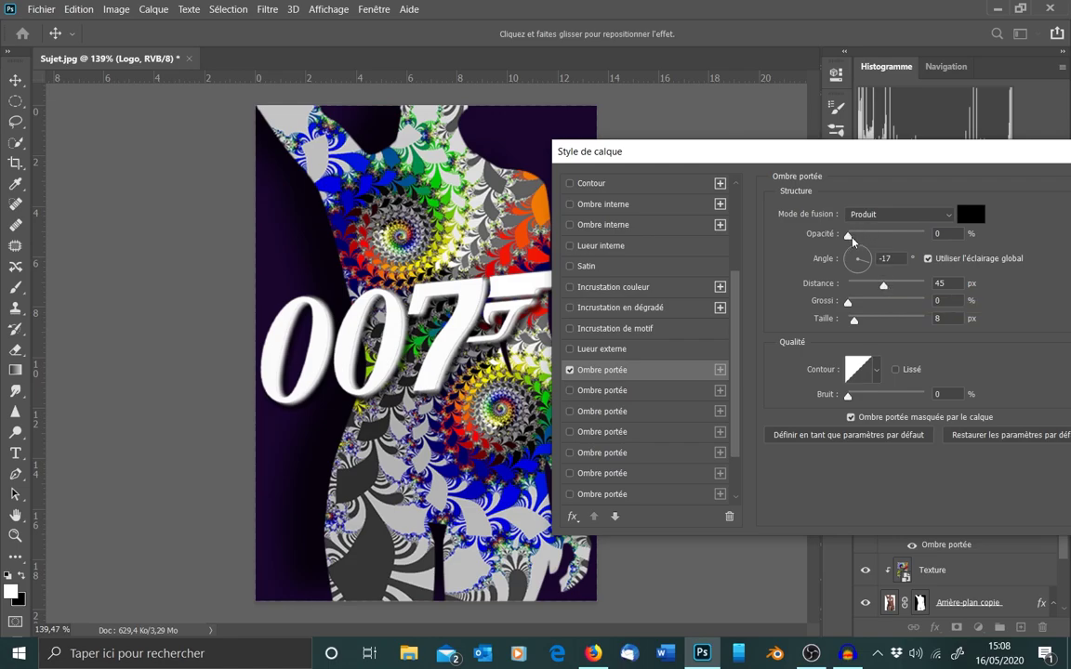
Set the logo's drop shadow to 40 % opacity and 6 px distance, and apply the layer style.
mouse_move(884, 288)
left_mouse_down()
mouse_move(830, 288)
mouse_move(863, 288)
left_mouse_up()
left_click_drag(848, 236, 878, 238)
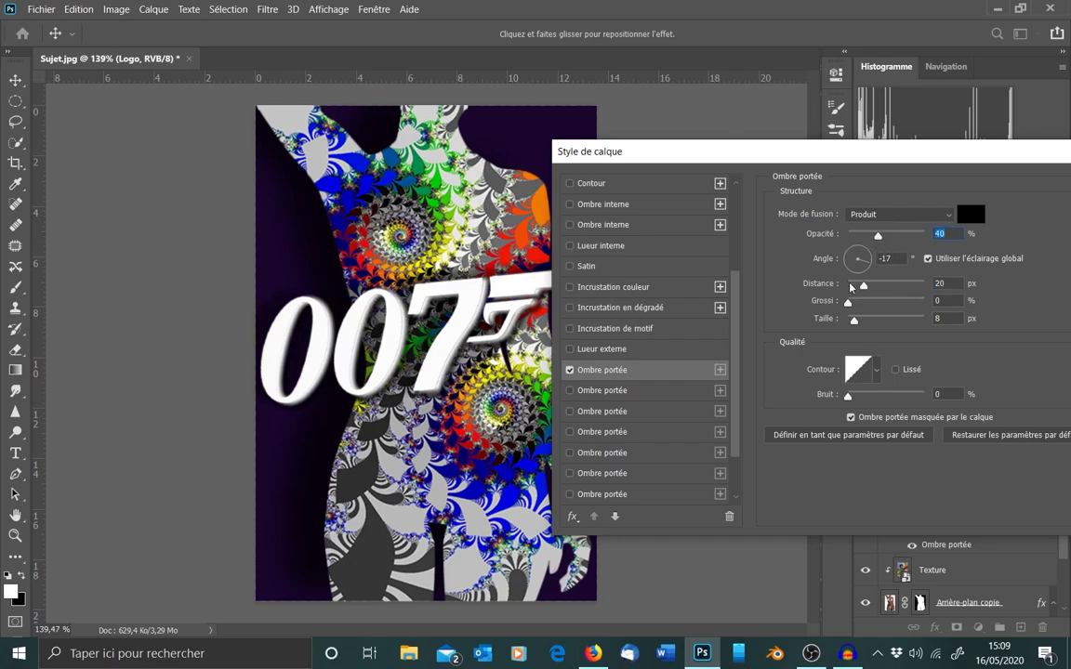
left_click_drag(864, 285, 852, 290)
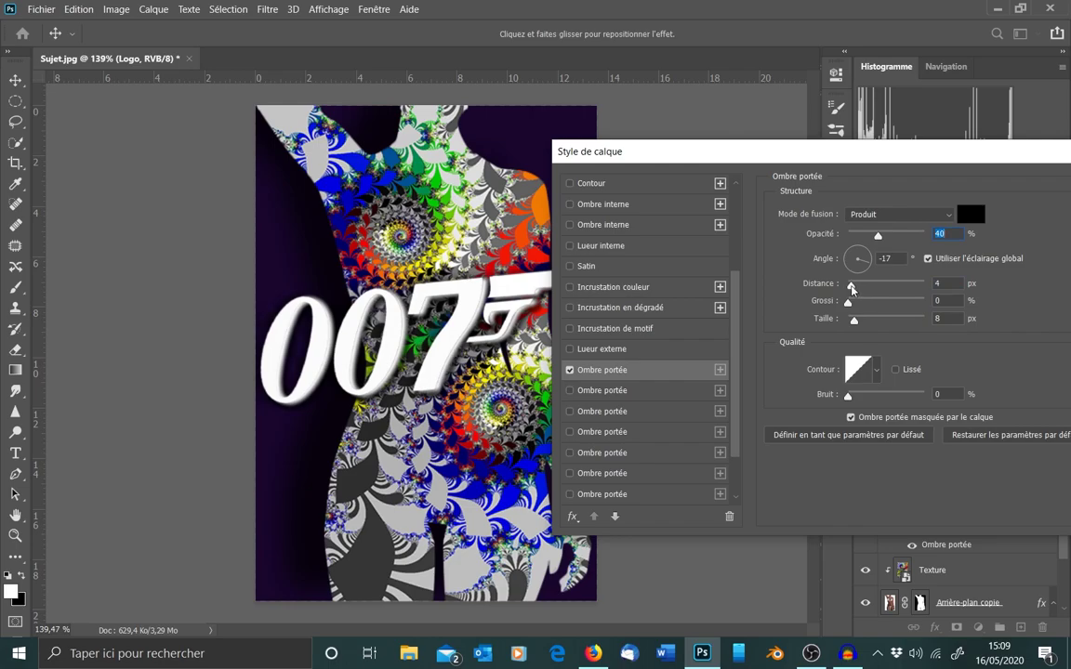
left_click_drag(944, 160, 714, 159)
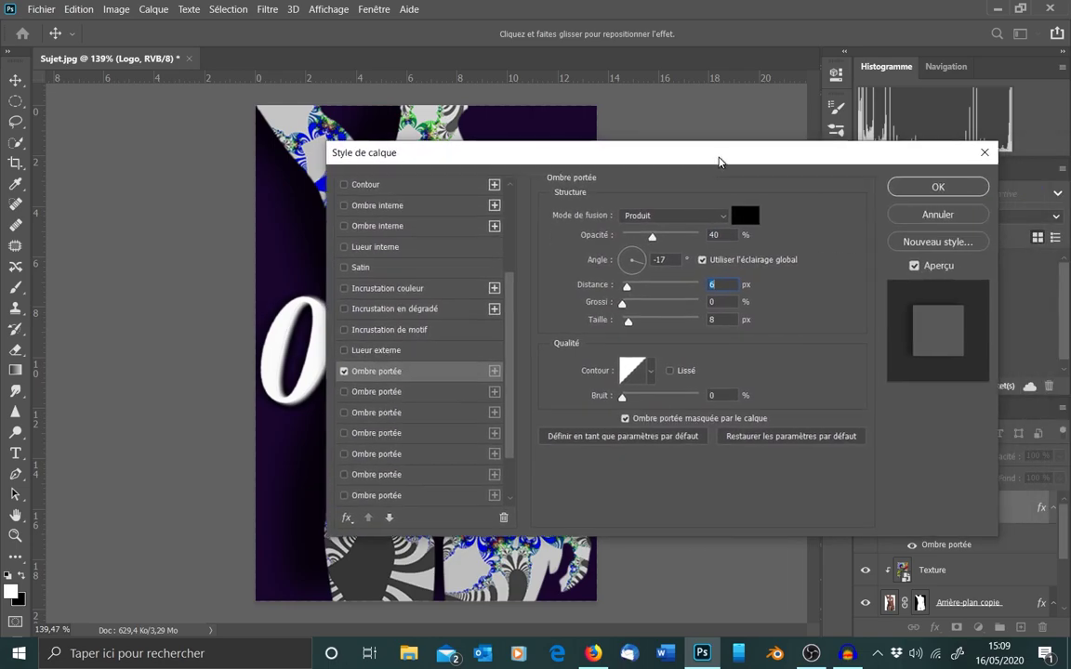
left_click(934, 184)
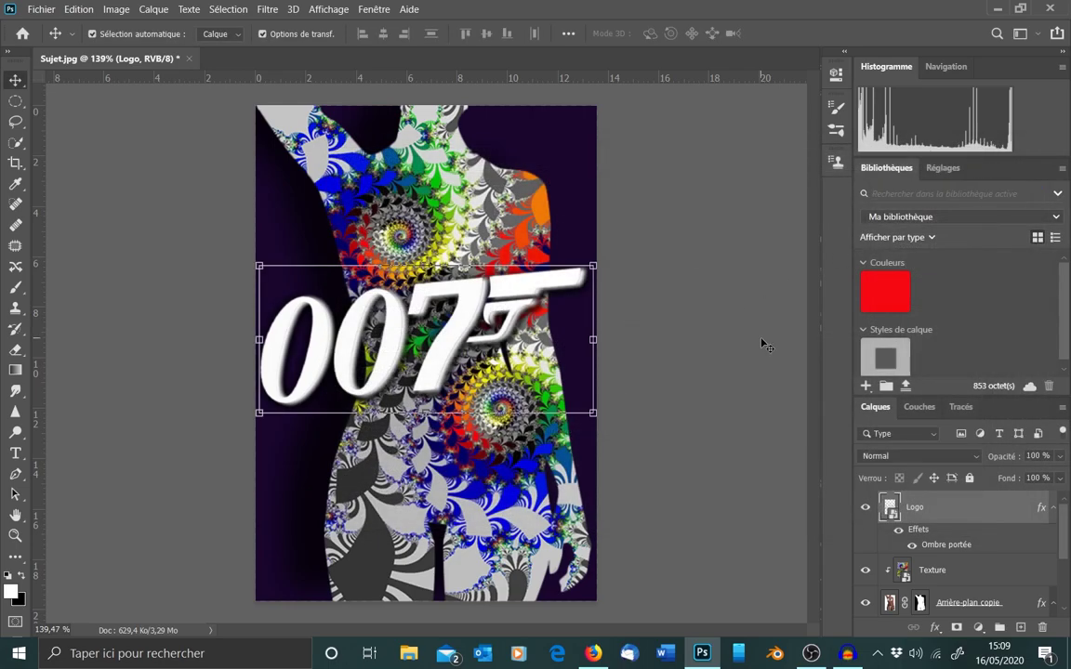
left_click(658, 282)
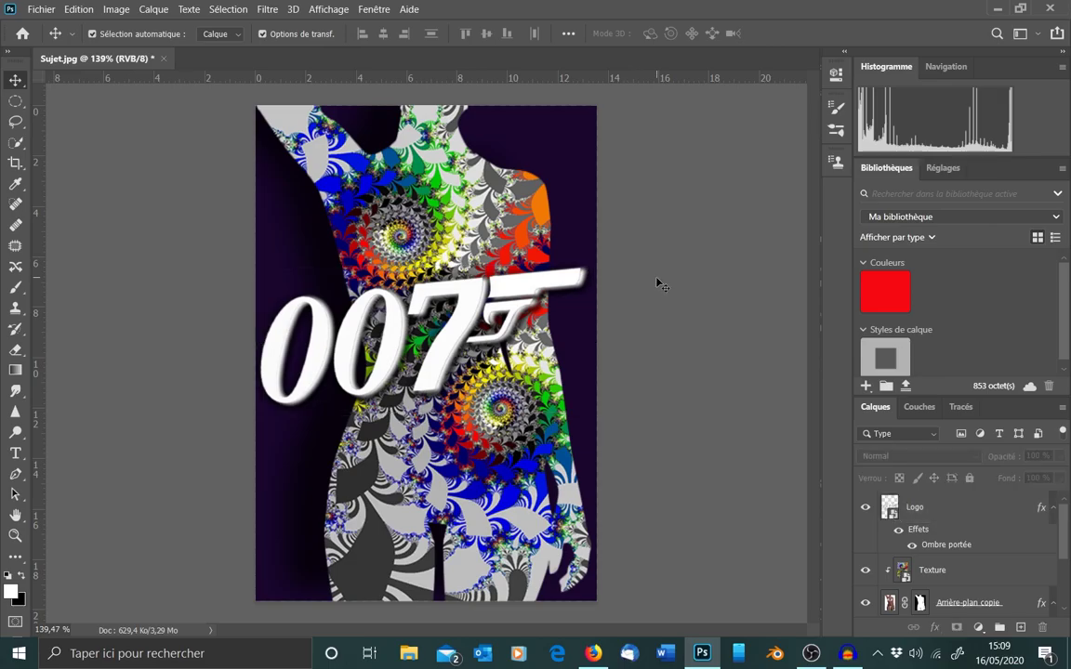